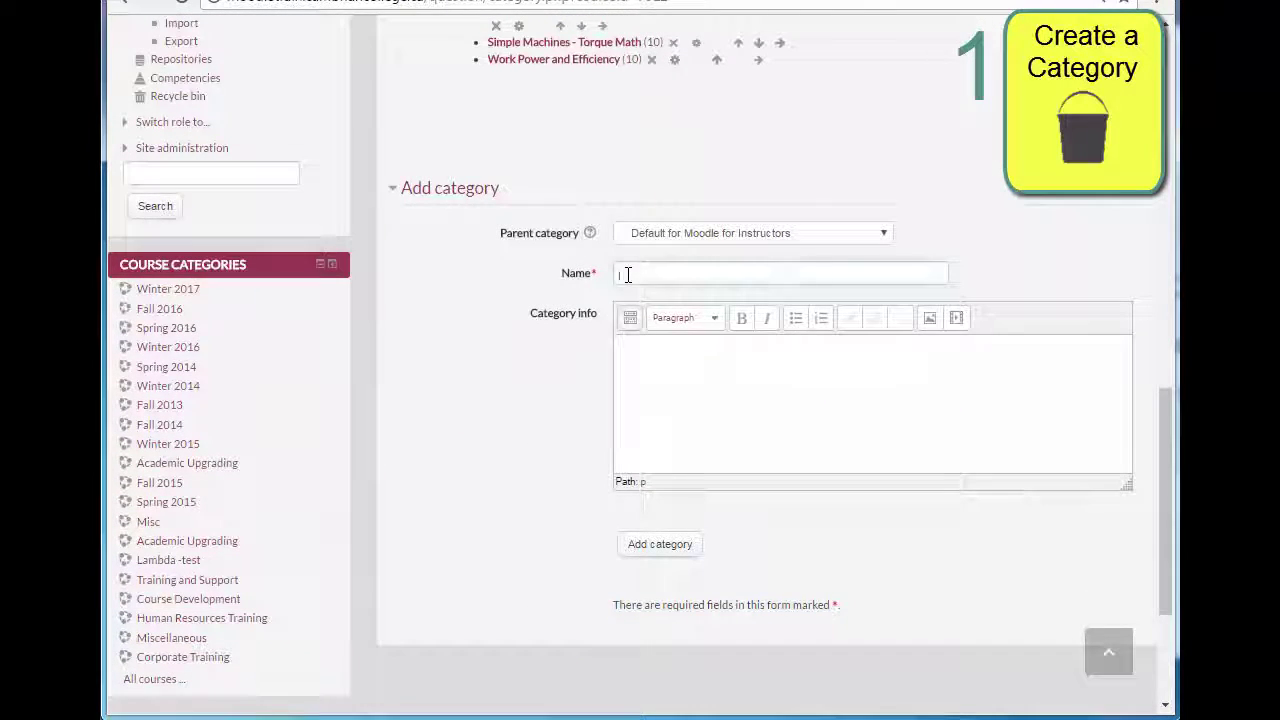
Step: Add a question category named "Moodle for Instructors - Week 2 Quiz" under the parent category Default for Moodle for Instructors
{"action": "left_click", "coordinate": [626, 273]}
{"action": "type", "text": "Moodle fo"}
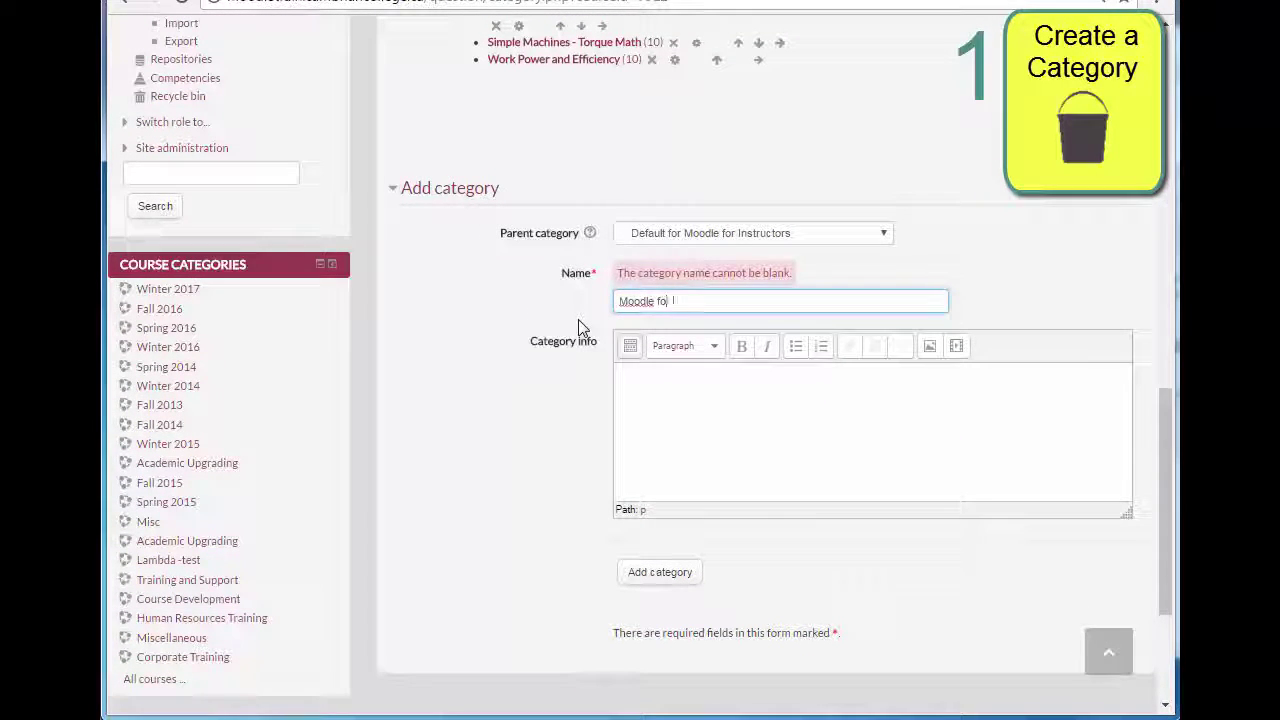
{"action": "type", "text": "r Instructors - W"}
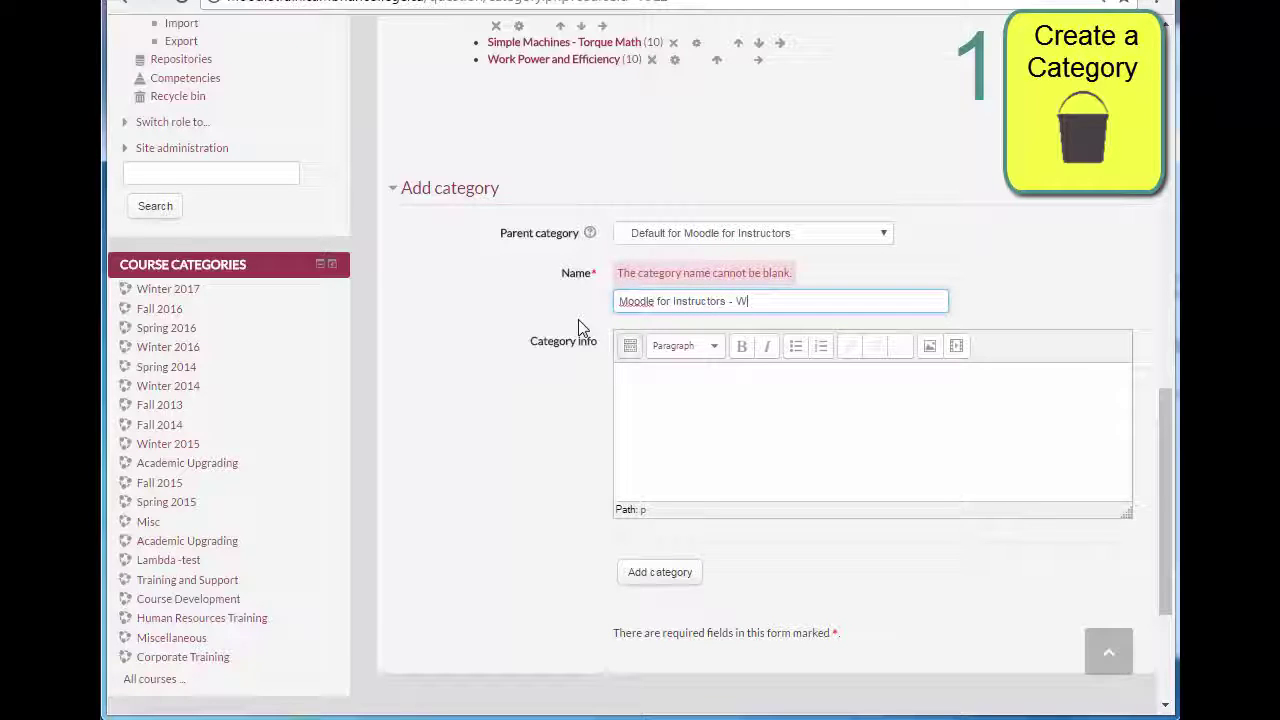
{"action": "type", "text": "eek 2 Quiz"}
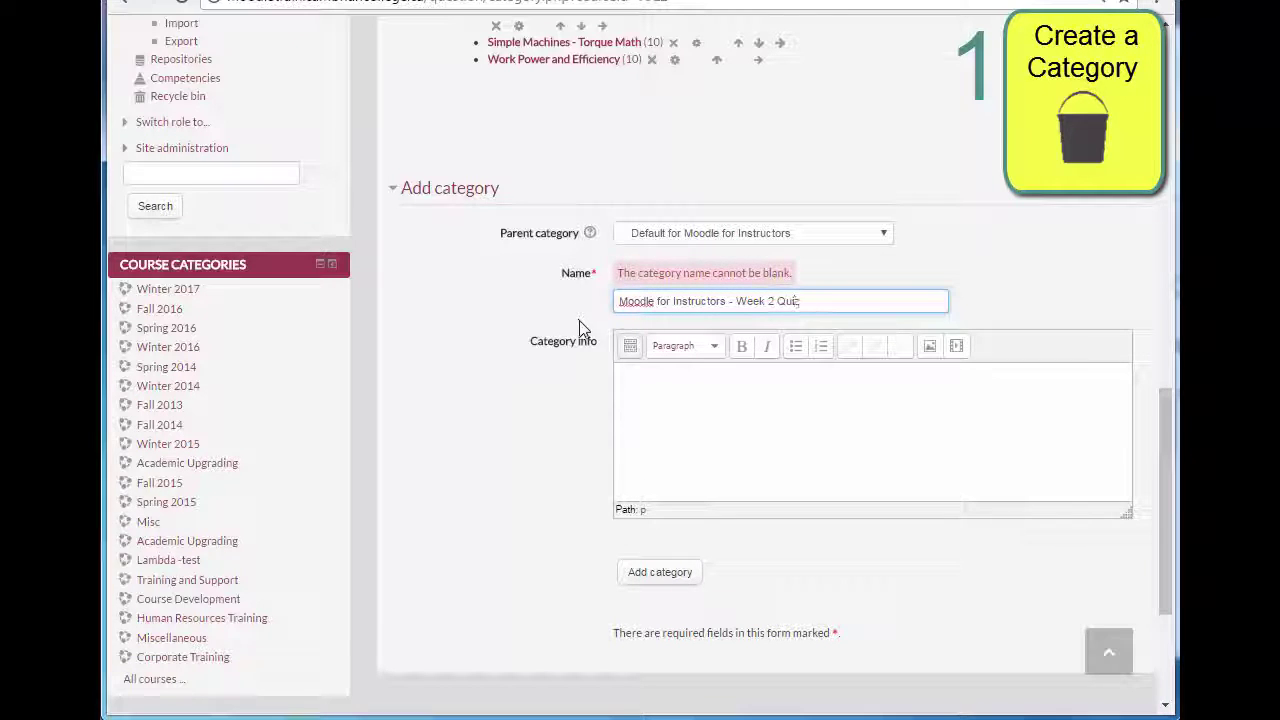
{"action": "left_click", "coordinate": [660, 572]}
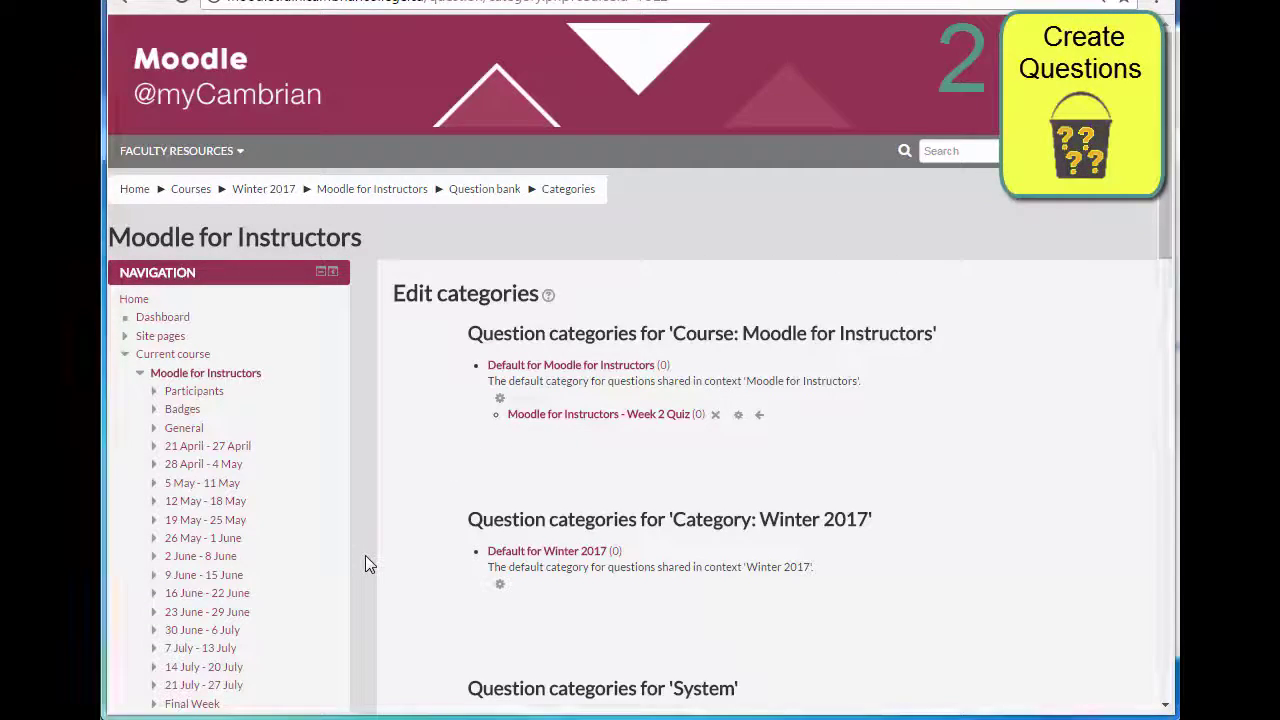
Step: Open the course question bank's questions page and select the category "Moodle for Instructors - Week 2 Quiz"
{"action": "scroll", "coordinate": [365, 564], "scroll_direction": "down", "scroll_amount": 6}
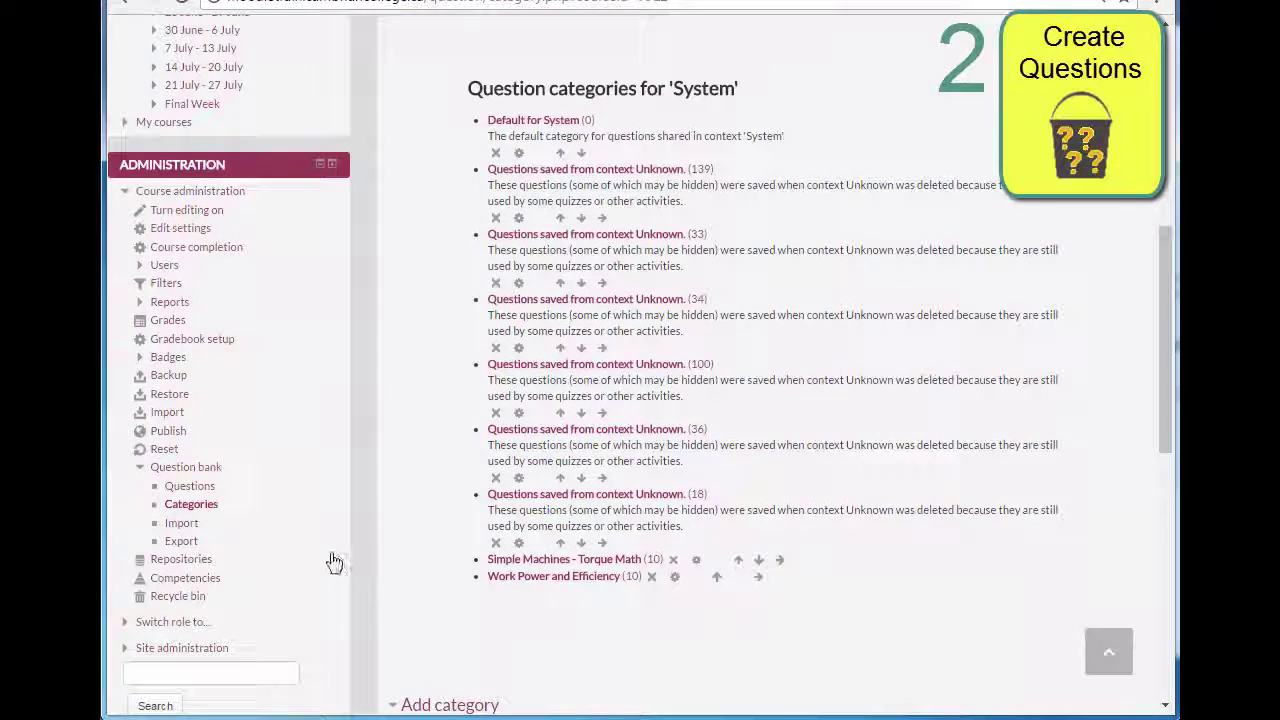
{"action": "left_click", "coordinate": [205, 494]}
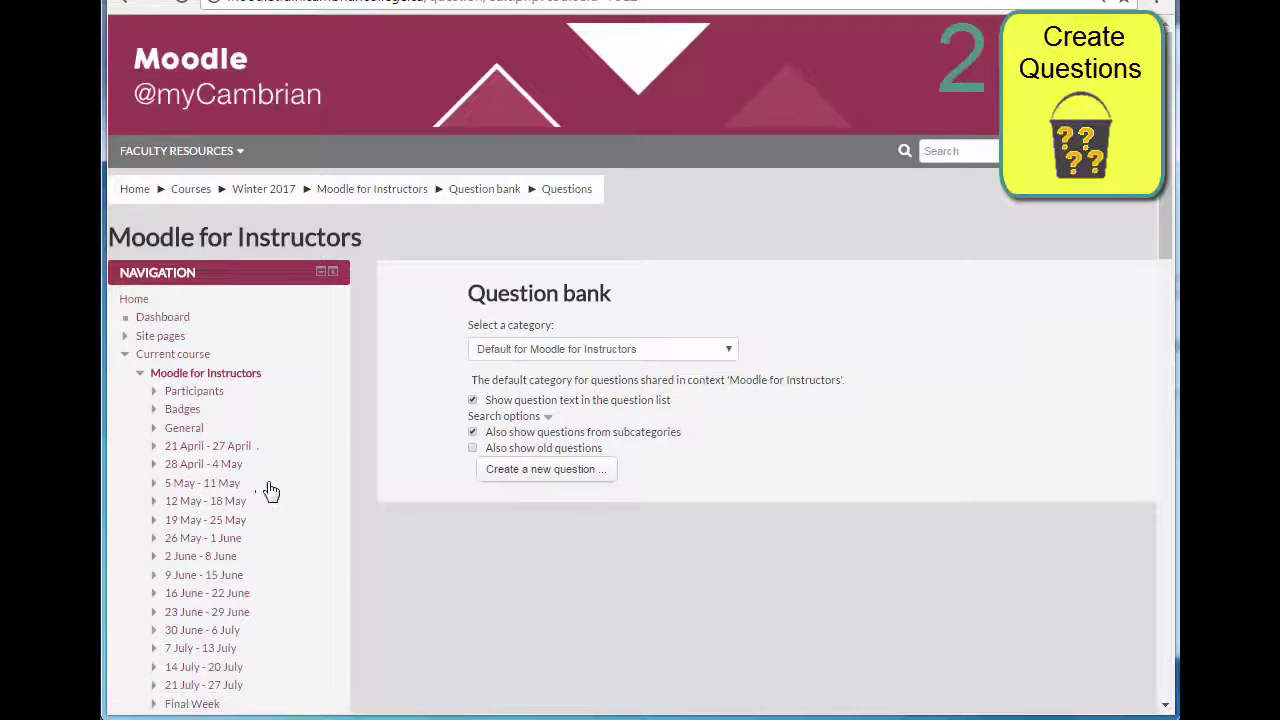
{"action": "left_click", "coordinate": [729, 352]}
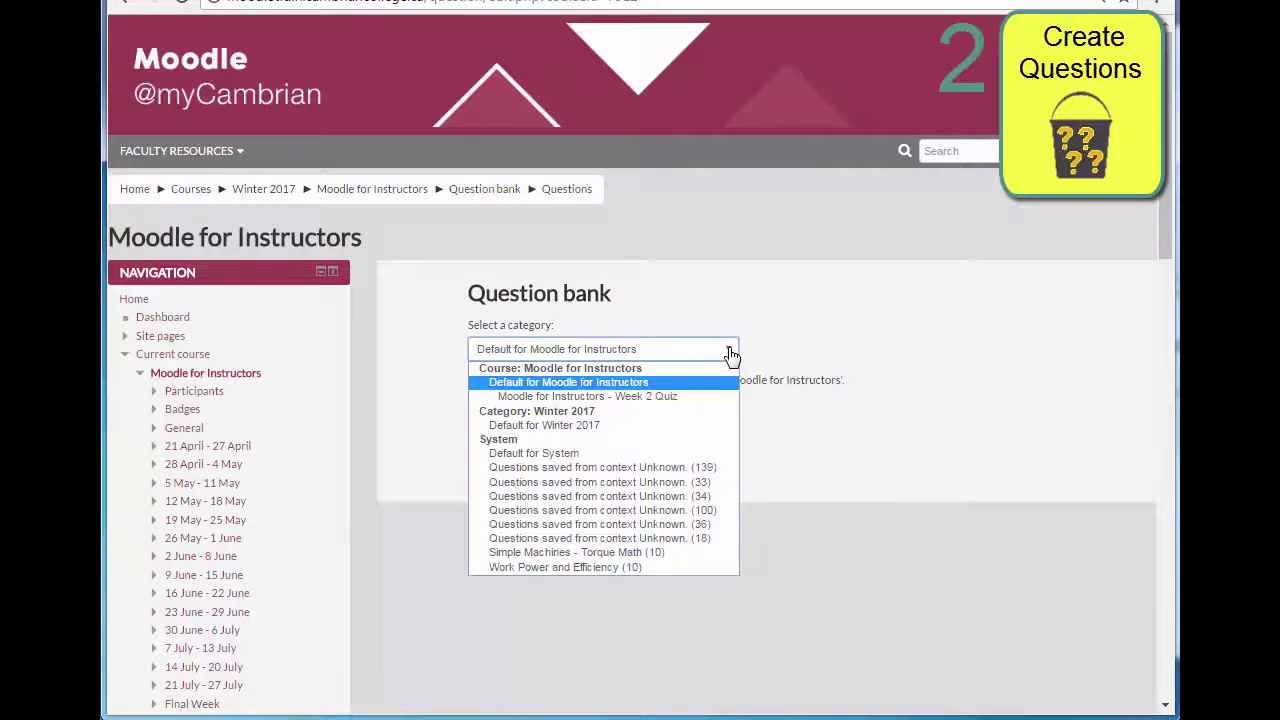
{"action": "left_click", "coordinate": [686, 399]}
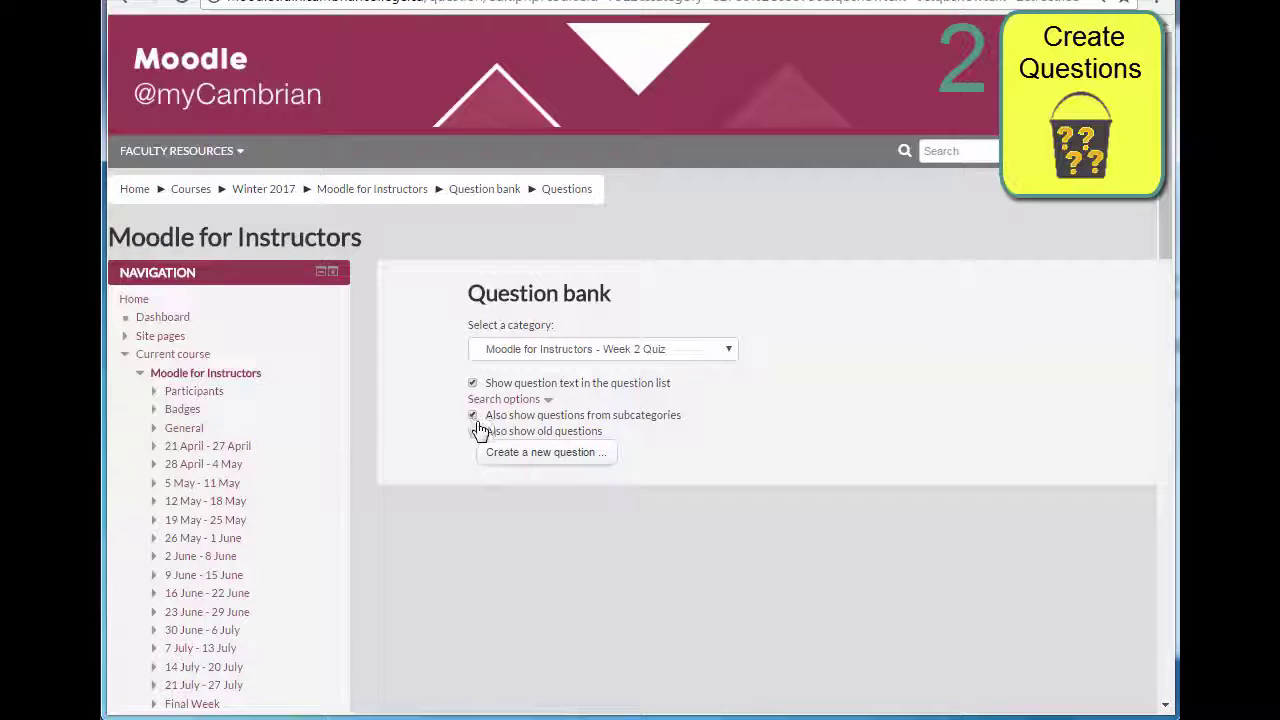
Step: Start a new question of the True/False type in the Week 2 Quiz category
{"action": "left_click", "coordinate": [483, 461]}
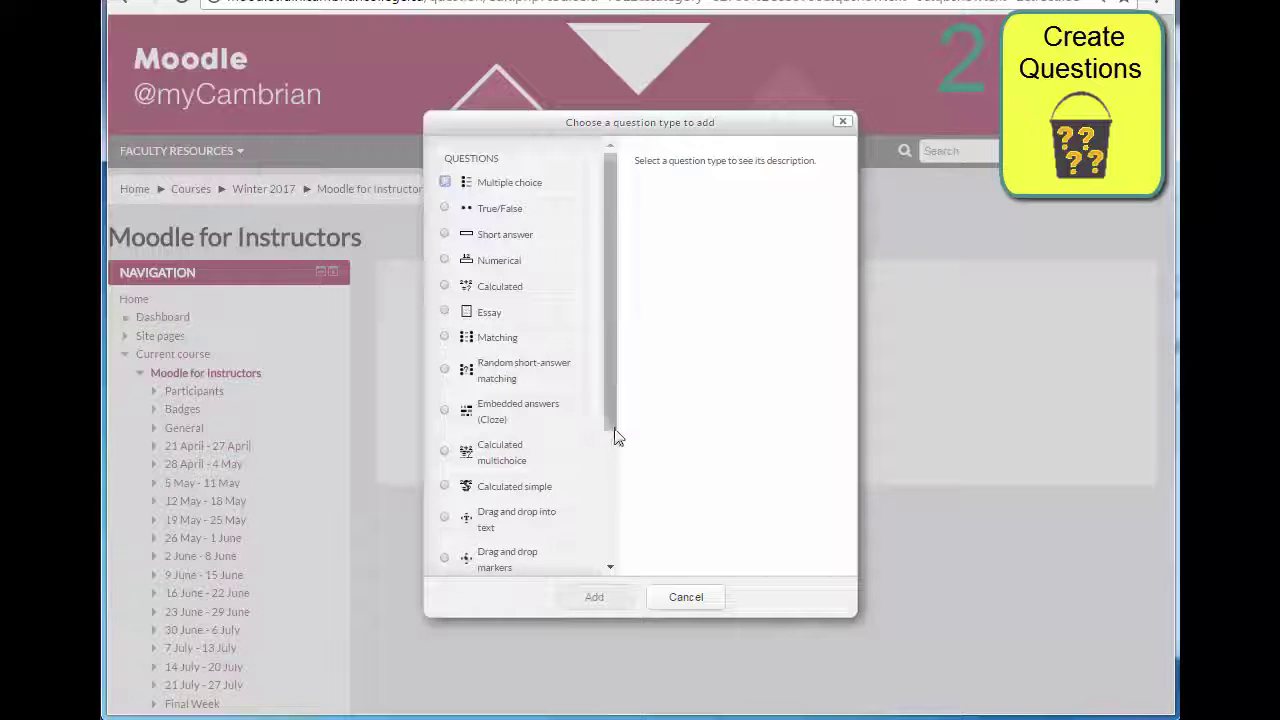
{"action": "mouse_move", "coordinate": [616, 434]}
{"action": "left_mouse_down"}
{"action": "mouse_move", "coordinate": [590, 575]}
{"action": "mouse_move", "coordinate": [621, 414]}
{"action": "left_mouse_up"}
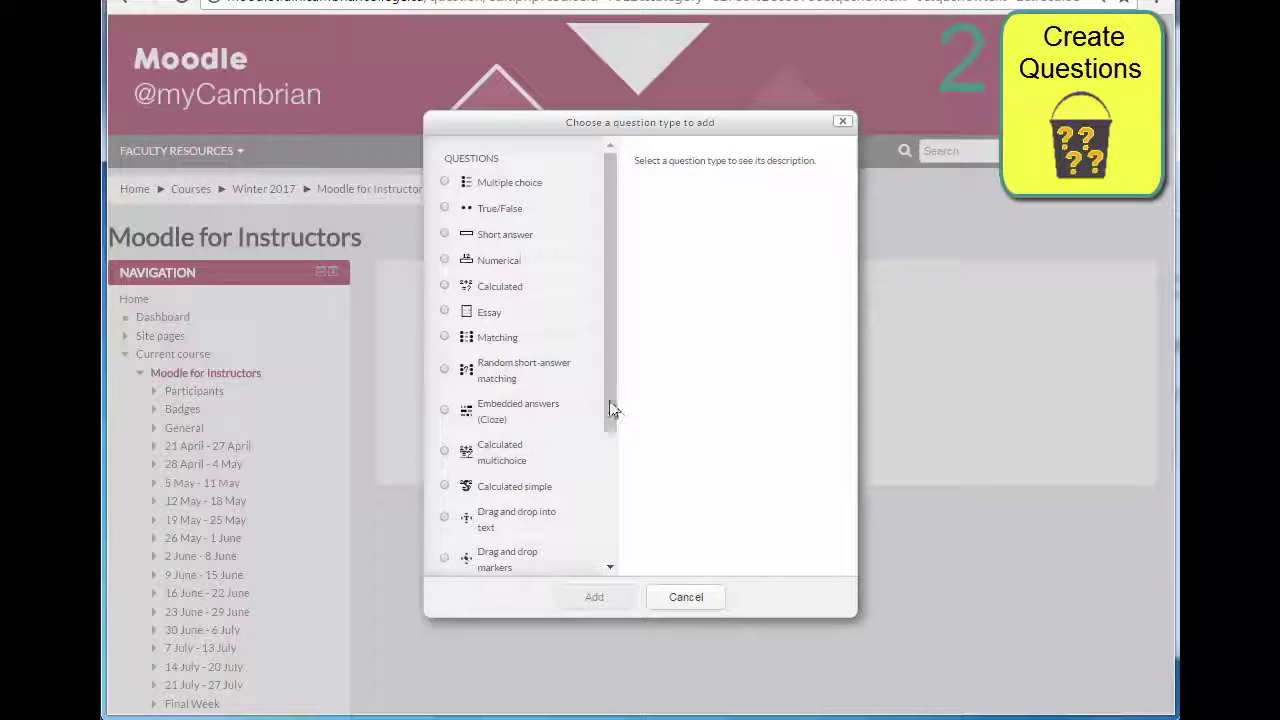
{"action": "left_click", "coordinate": [540, 217]}
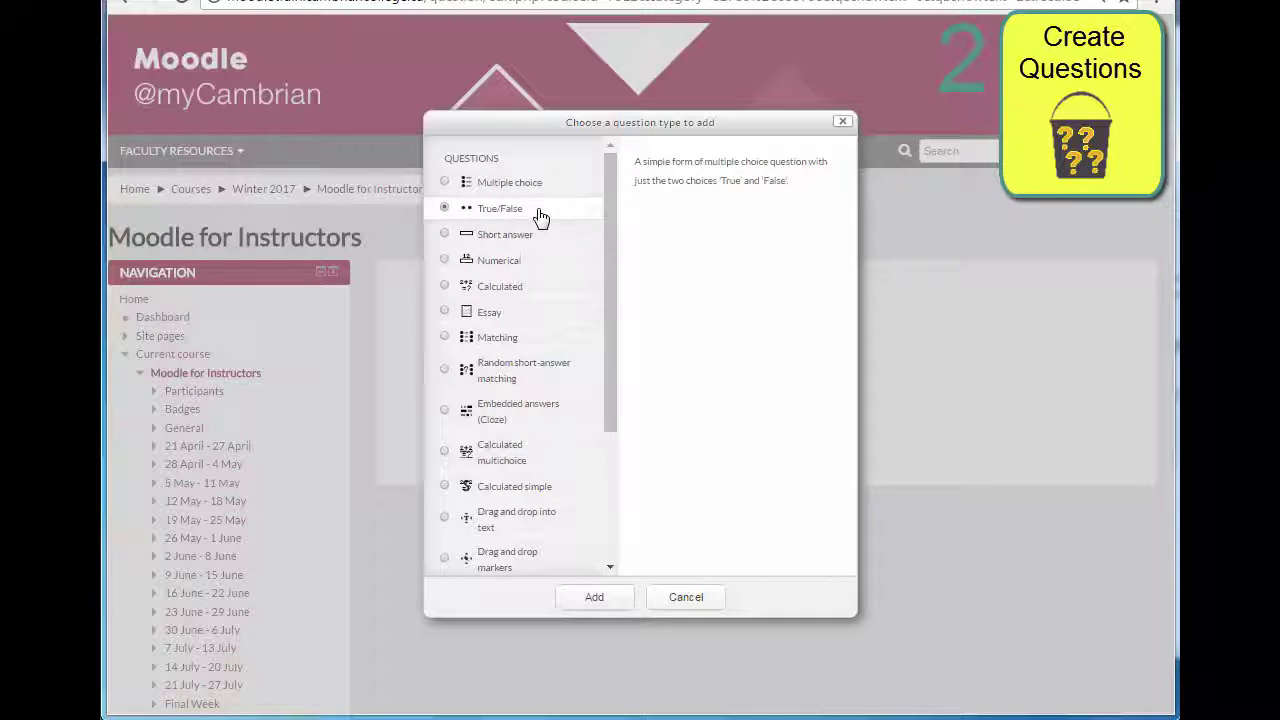
{"action": "left_click", "coordinate": [624, 600]}
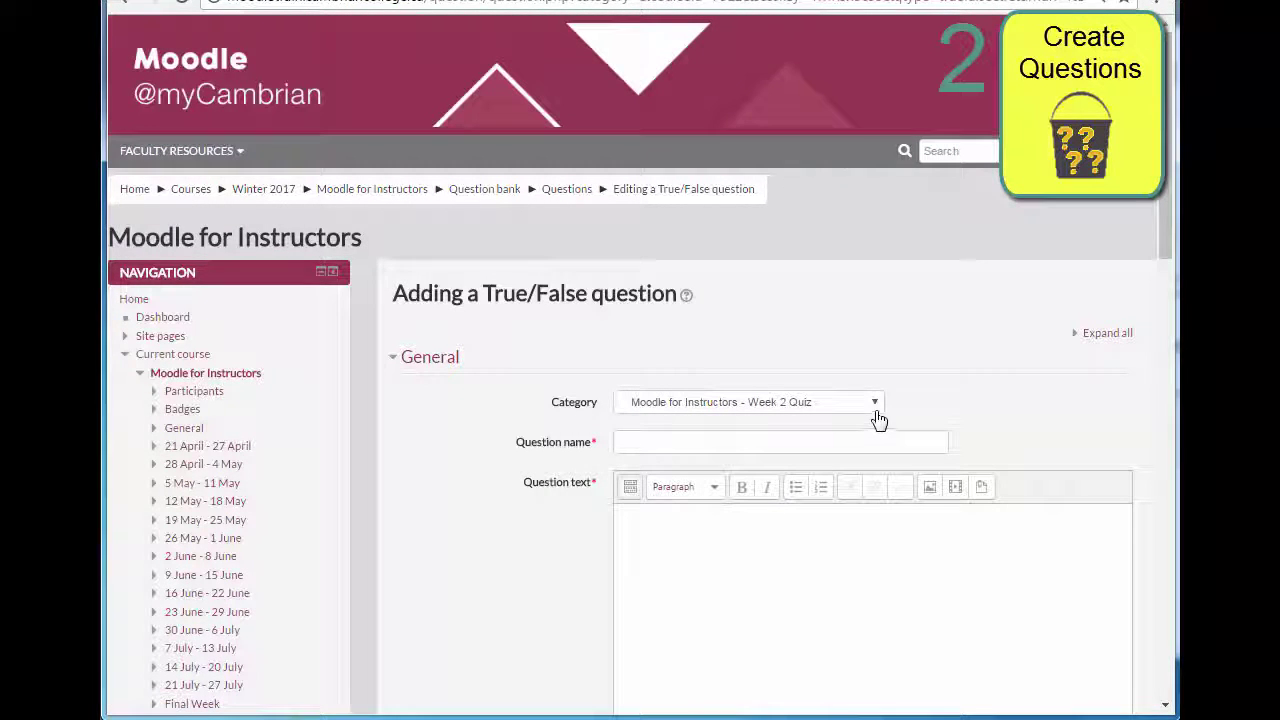
Step: Name the question "Editing" and enter the question text "You can add a new section to your course while editing is off."
{"action": "left_click", "coordinate": [802, 442]}
{"action": "type", "text": "Editin"}
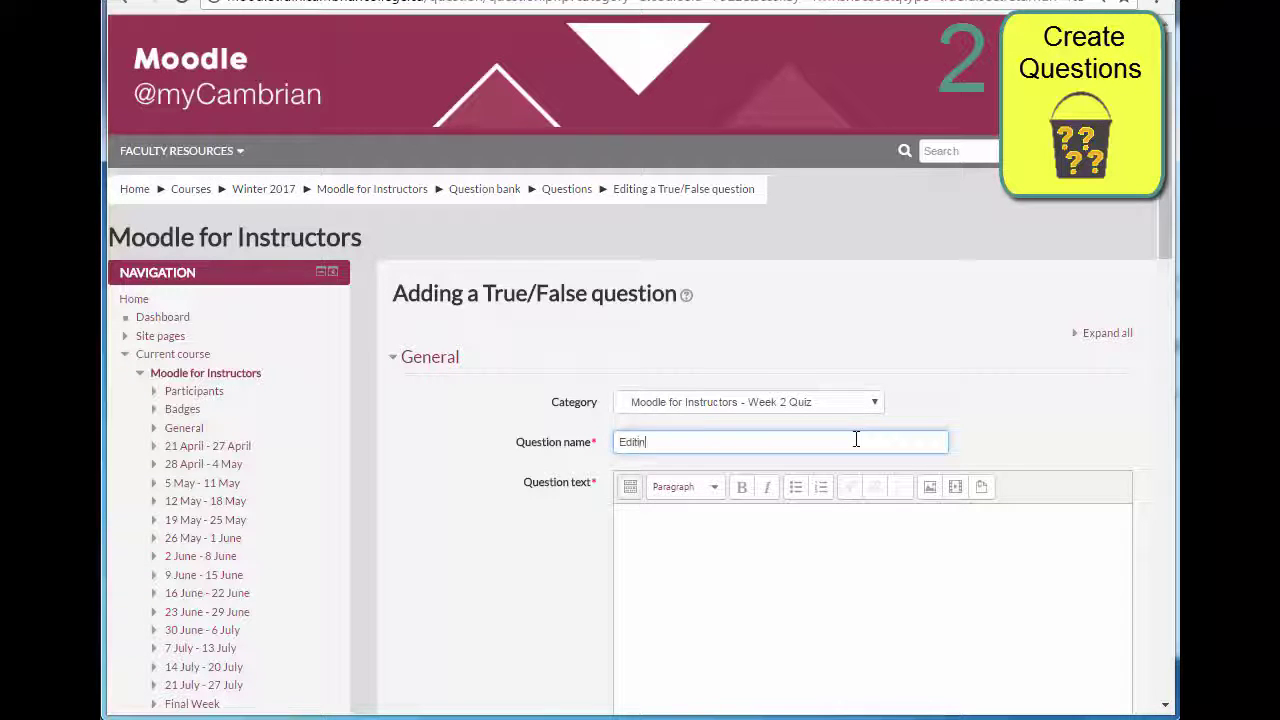
{"action": "type", "text": "g"}
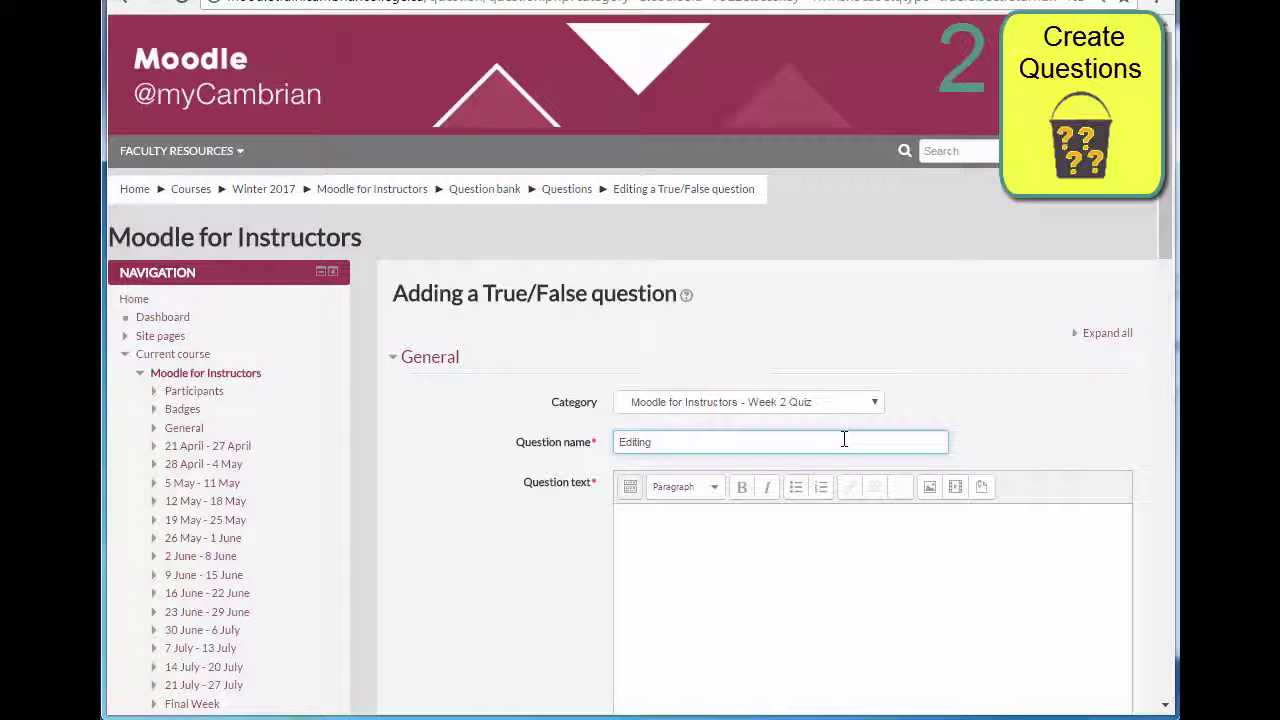
{"action": "left_click", "coordinate": [660, 527]}
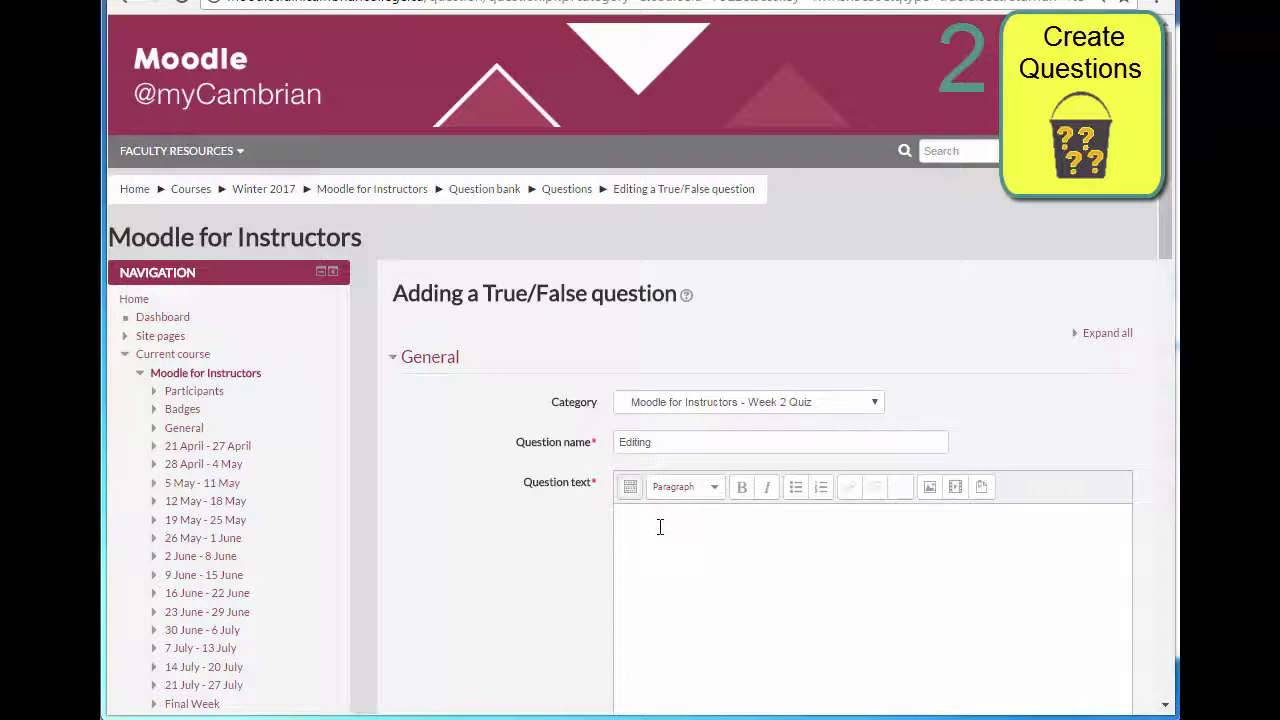
{"action": "type", "text": "You can add a new section to your course while editing is off."}
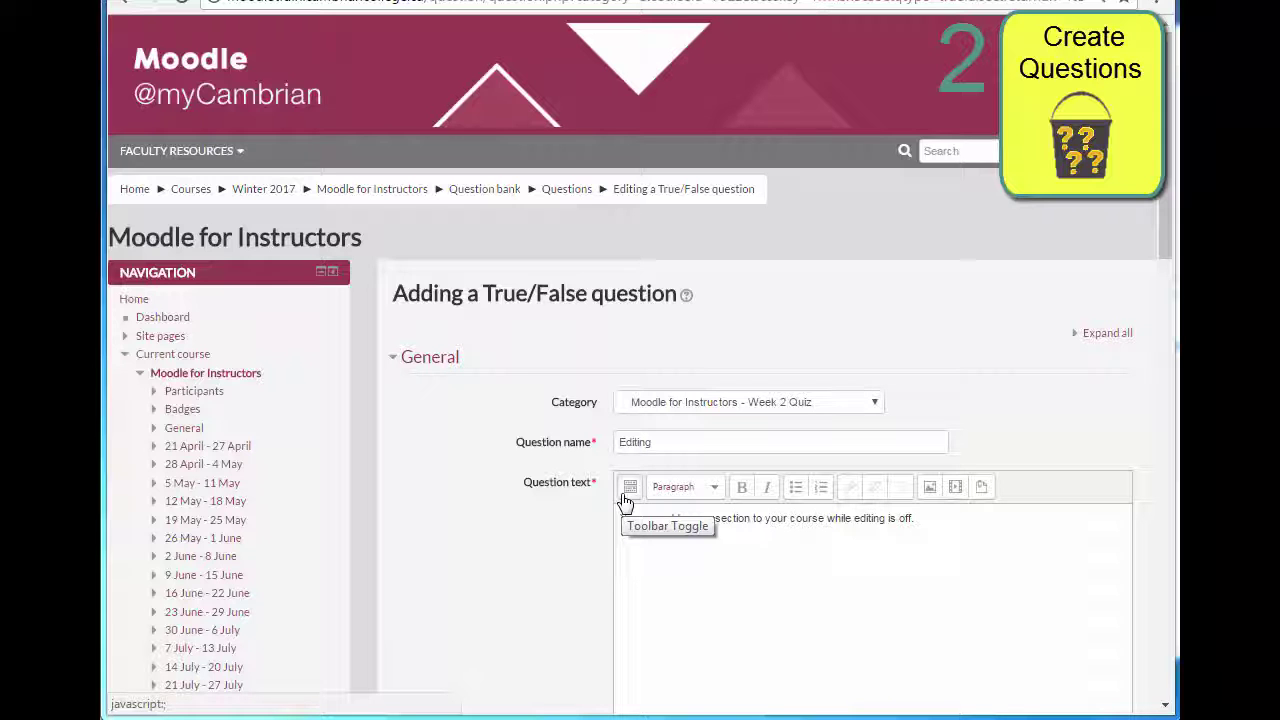
{"action": "left_click", "coordinate": [624, 496]}
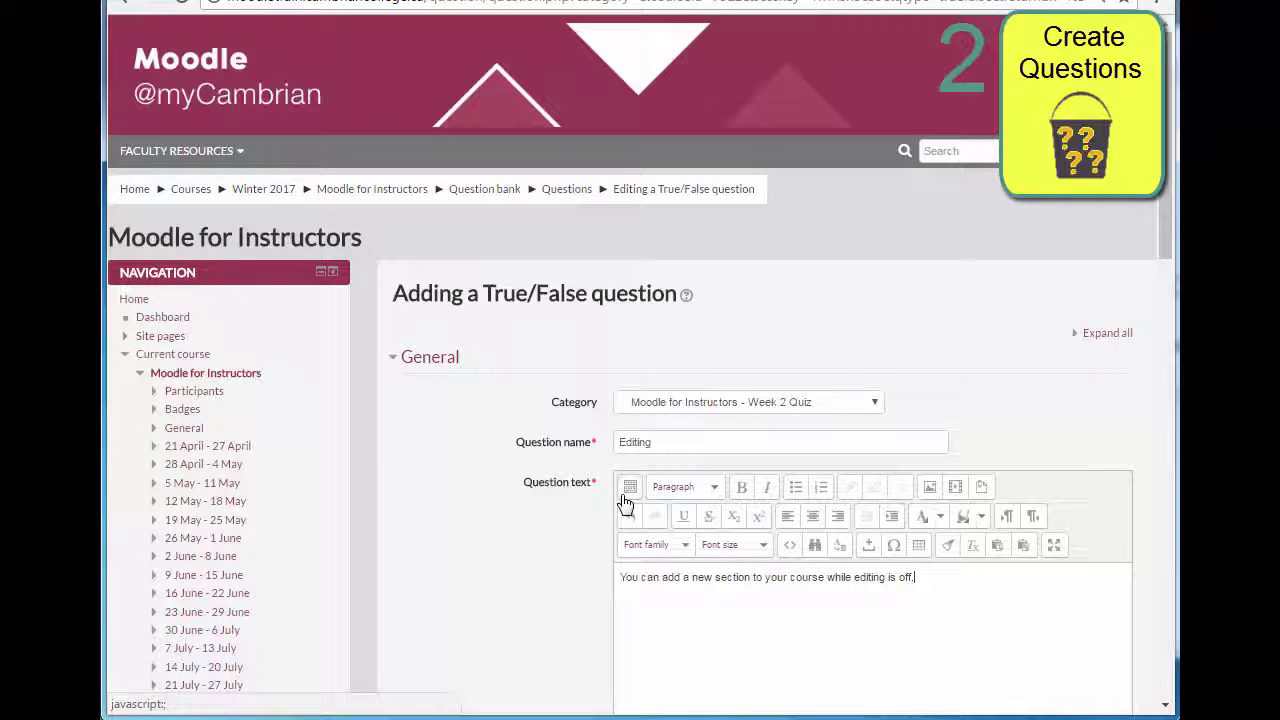
{"action": "scroll", "coordinate": [588, 568], "scroll_direction": "down", "scroll_amount": 2}
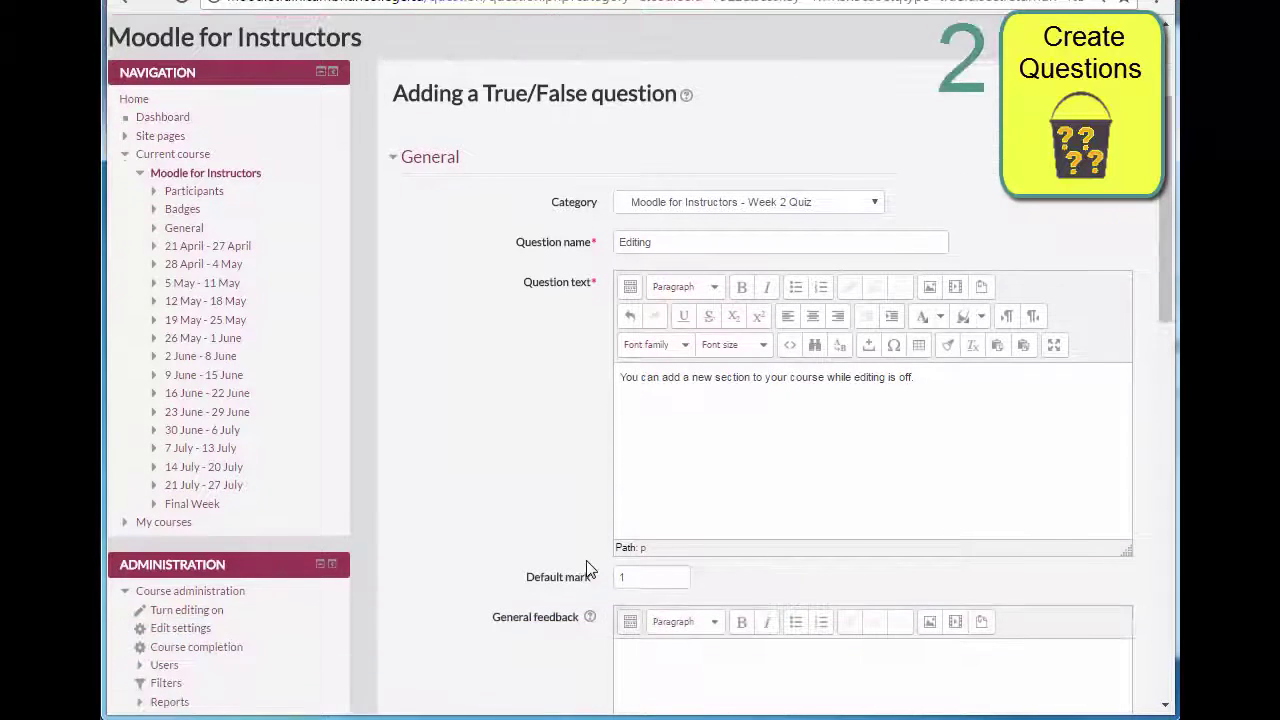
{"action": "scroll", "coordinate": [588, 568], "scroll_direction": "down", "scroll_amount": 2}
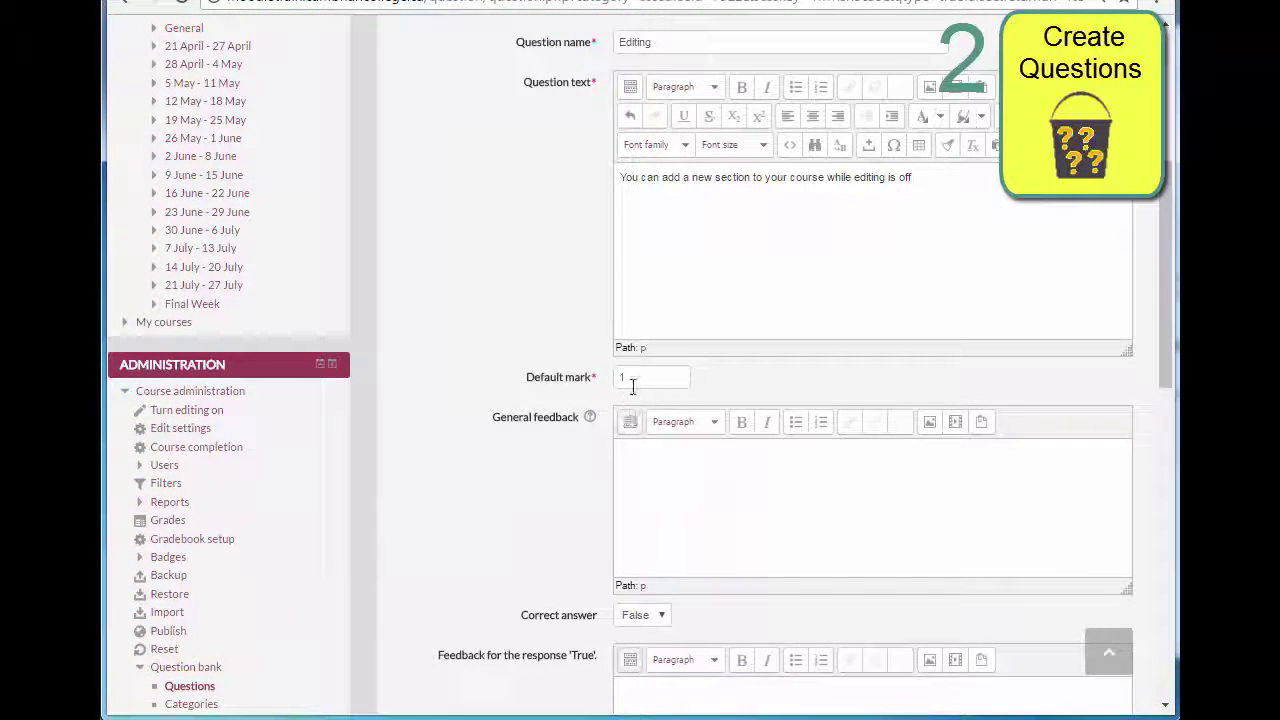
{"action": "type", "text": "."}
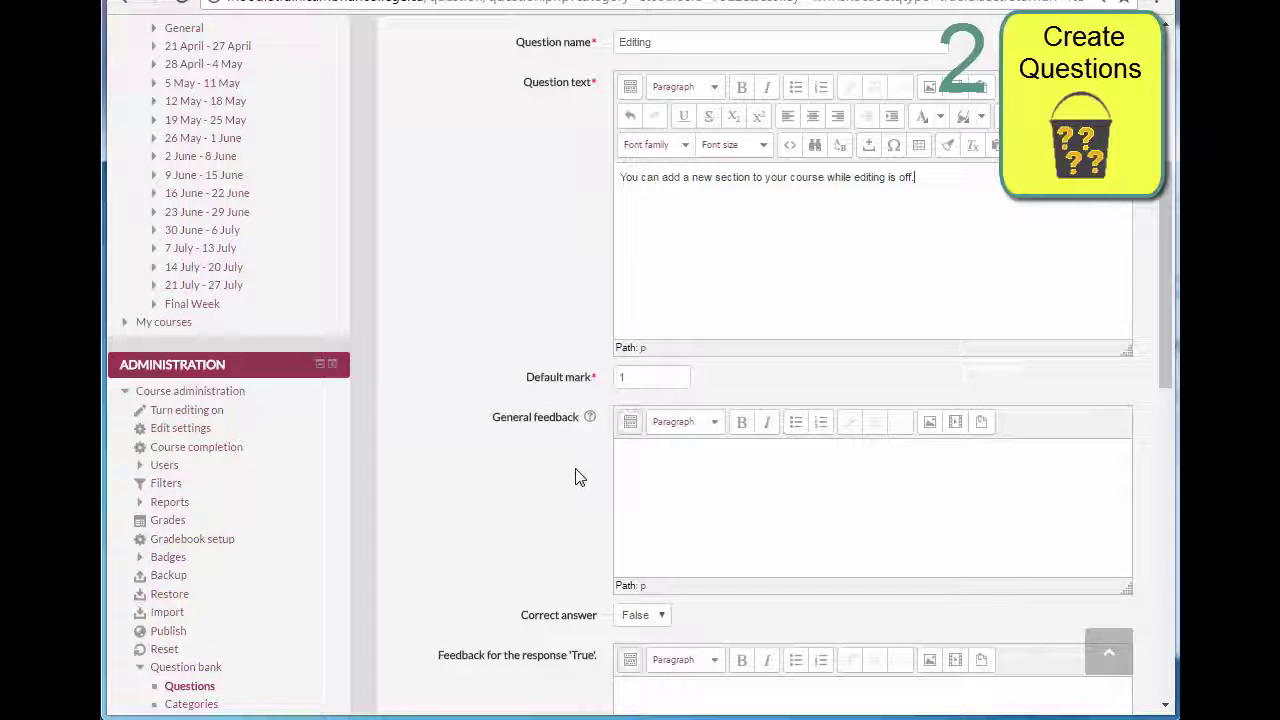
Step: Read the help on the penalty for each incorrect try in the Multiple tries settings, and save the True/False question
{"action": "scroll", "coordinate": [560, 486], "scroll_direction": "down", "scroll_amount": 2}
{"action": "scroll", "coordinate": [560, 486], "scroll_direction": "down", "scroll_amount": 1}
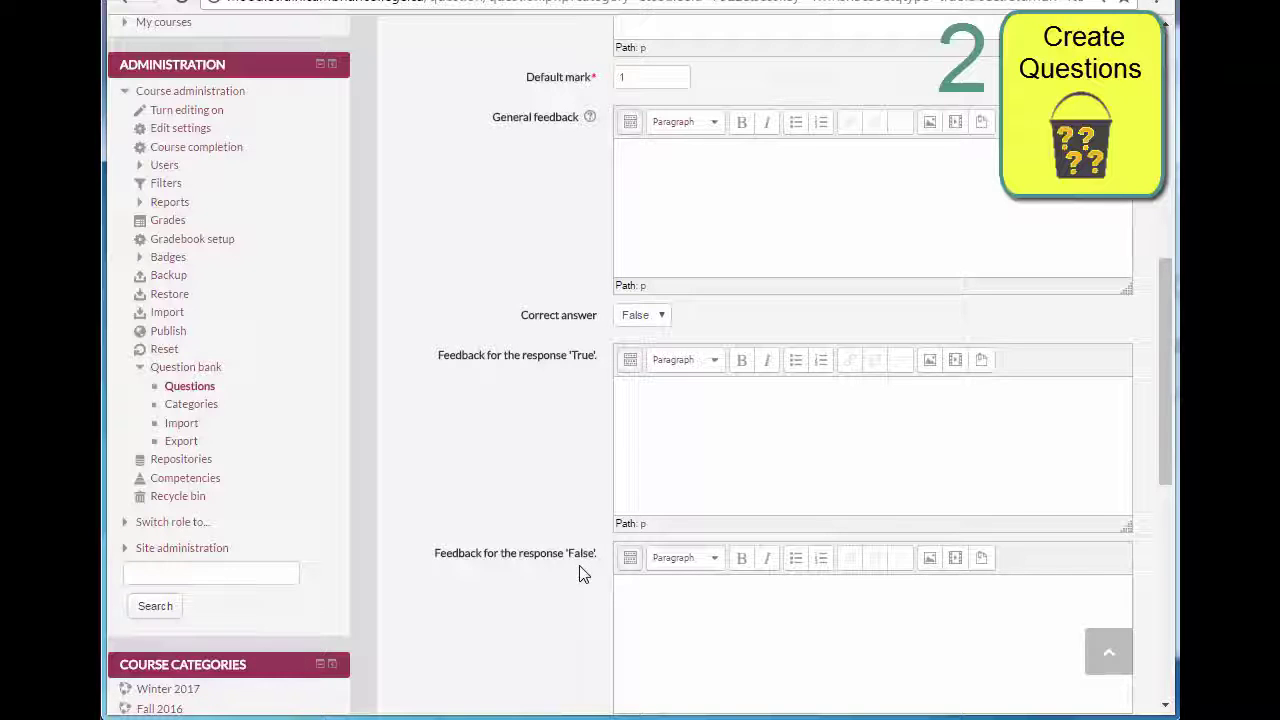
{"action": "scroll", "coordinate": [570, 588], "scroll_direction": "down", "scroll_amount": 5}
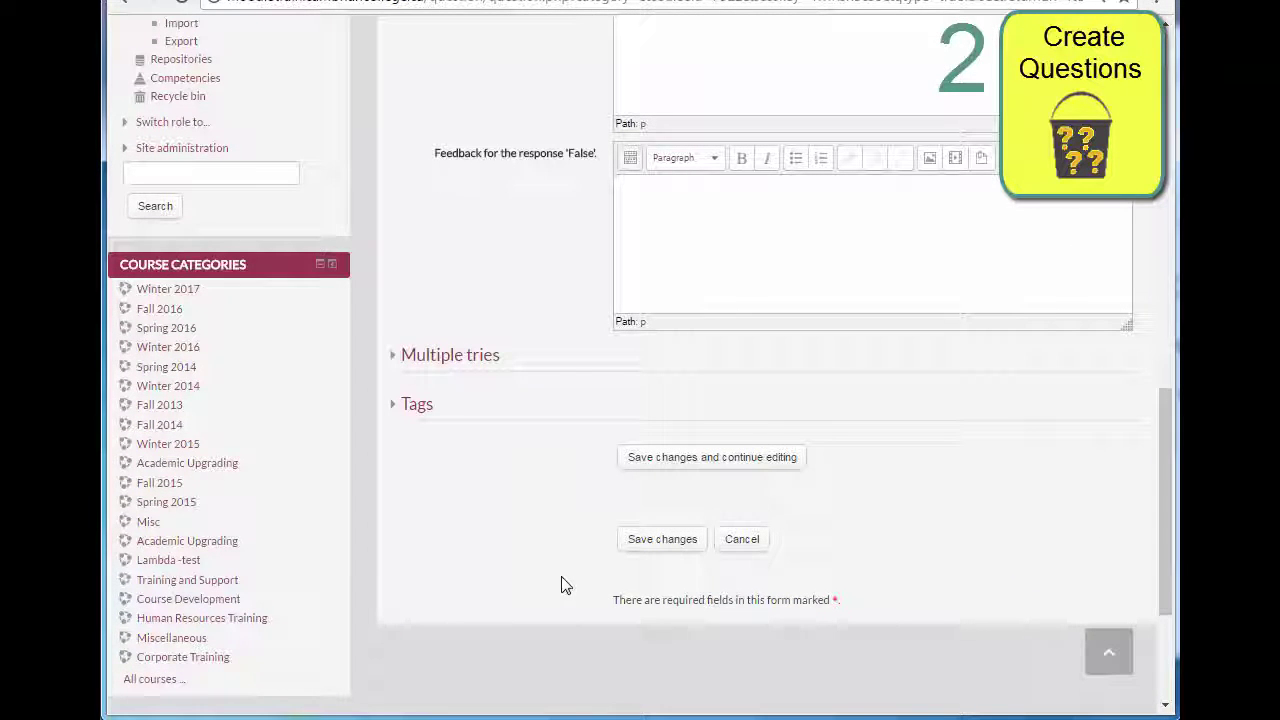
{"action": "left_click", "coordinate": [493, 362]}
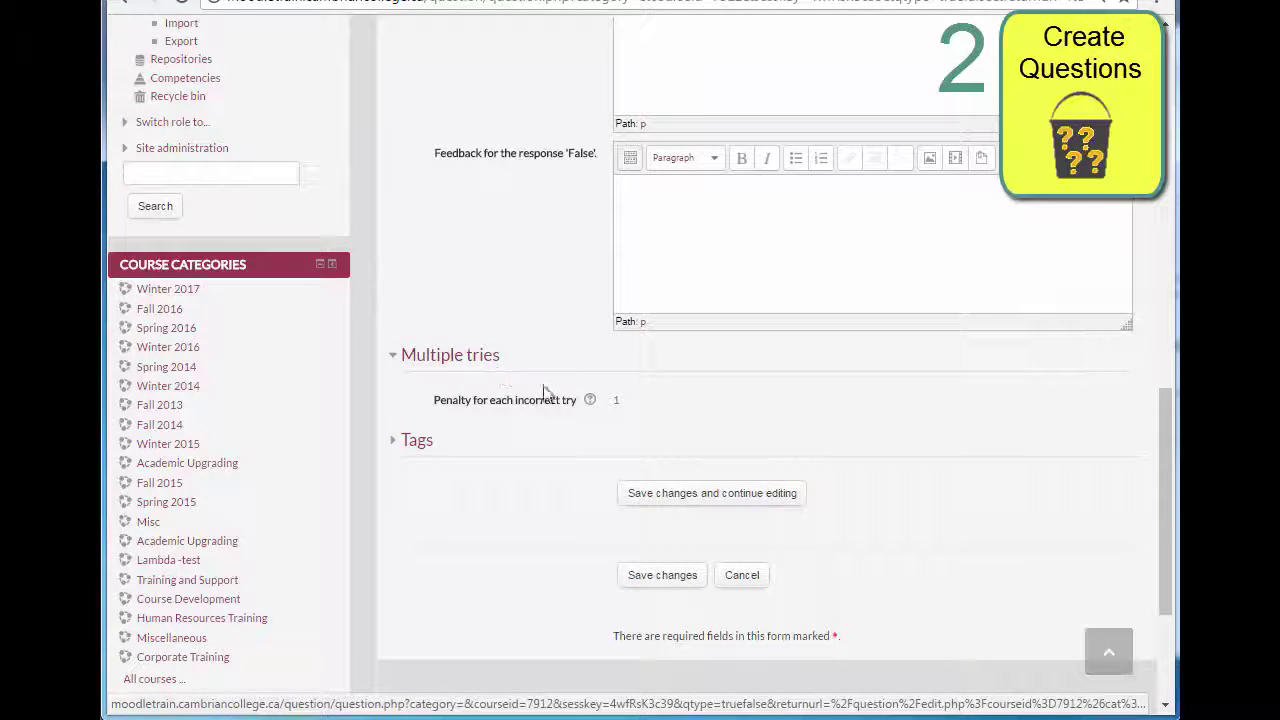
{"action": "left_click", "coordinate": [590, 400]}
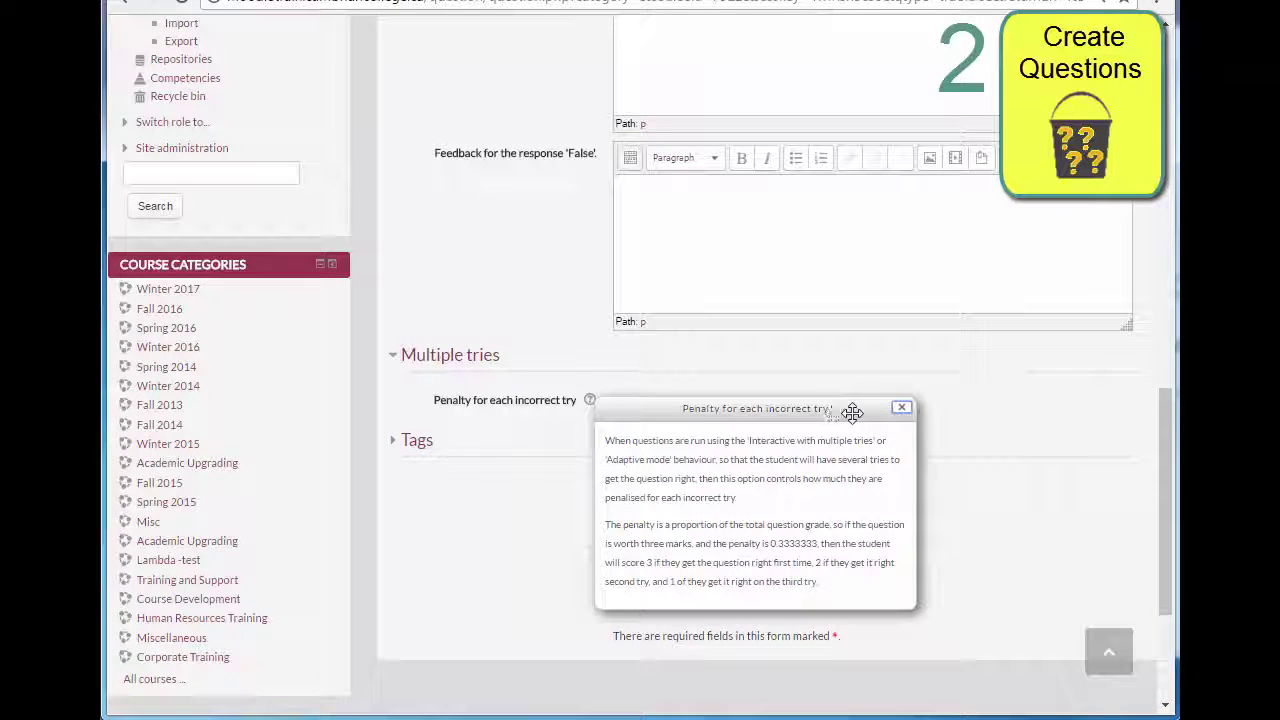
{"action": "left_click", "coordinate": [901, 407]}
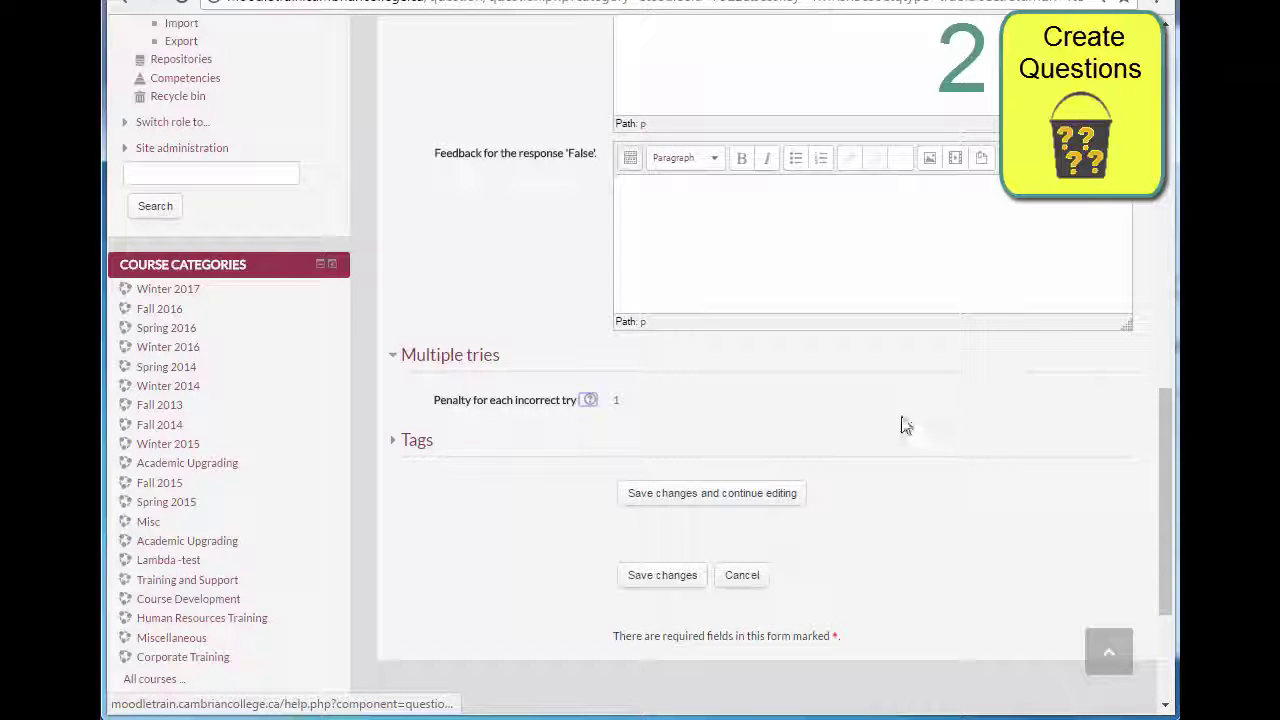
{"action": "left_click", "coordinate": [685, 590]}
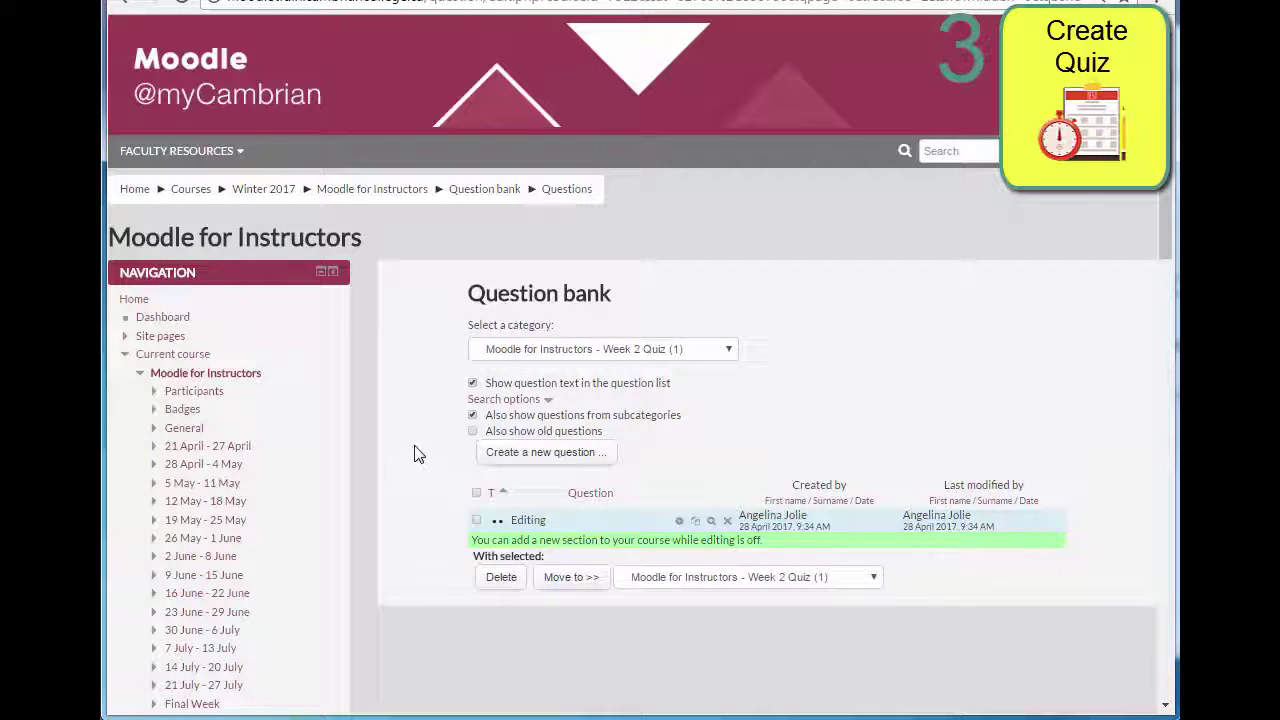
Step: Turn on editing on the Moodle for Instructors course page and add a Quiz activity to the 28 April - 4 May section
{"action": "left_click", "coordinate": [358, 194]}
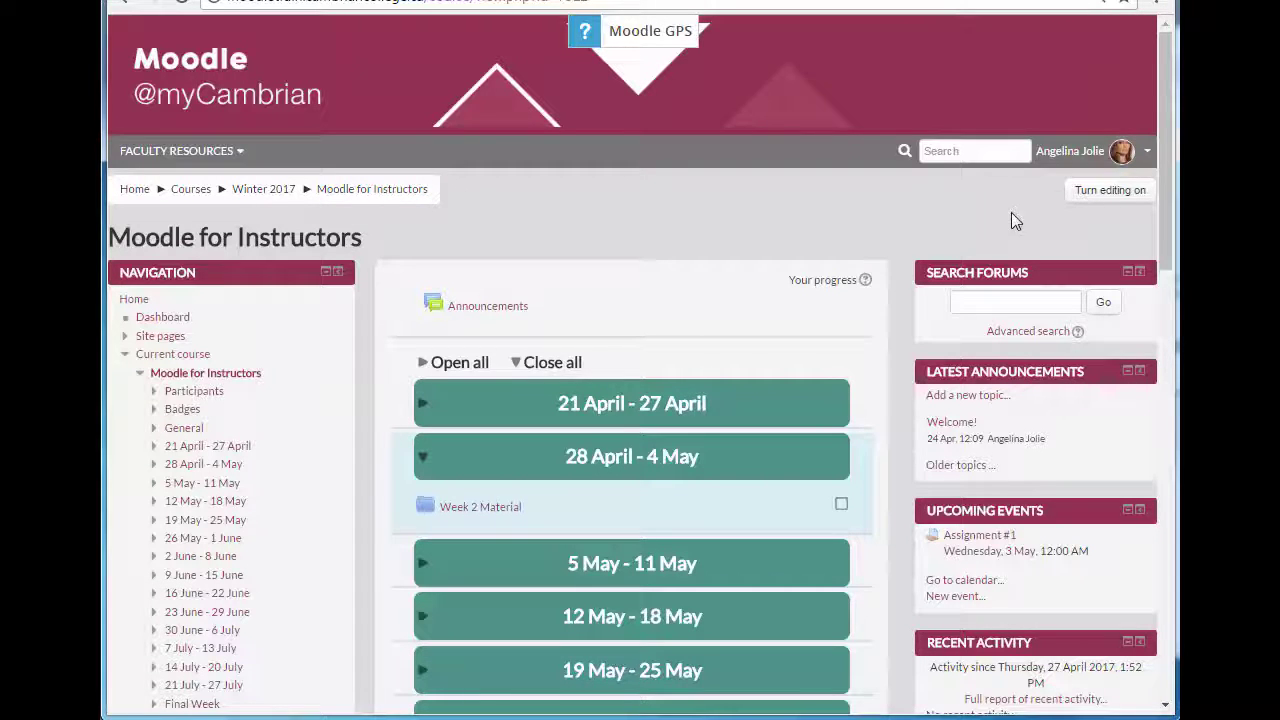
{"action": "left_click", "coordinate": [1102, 209]}
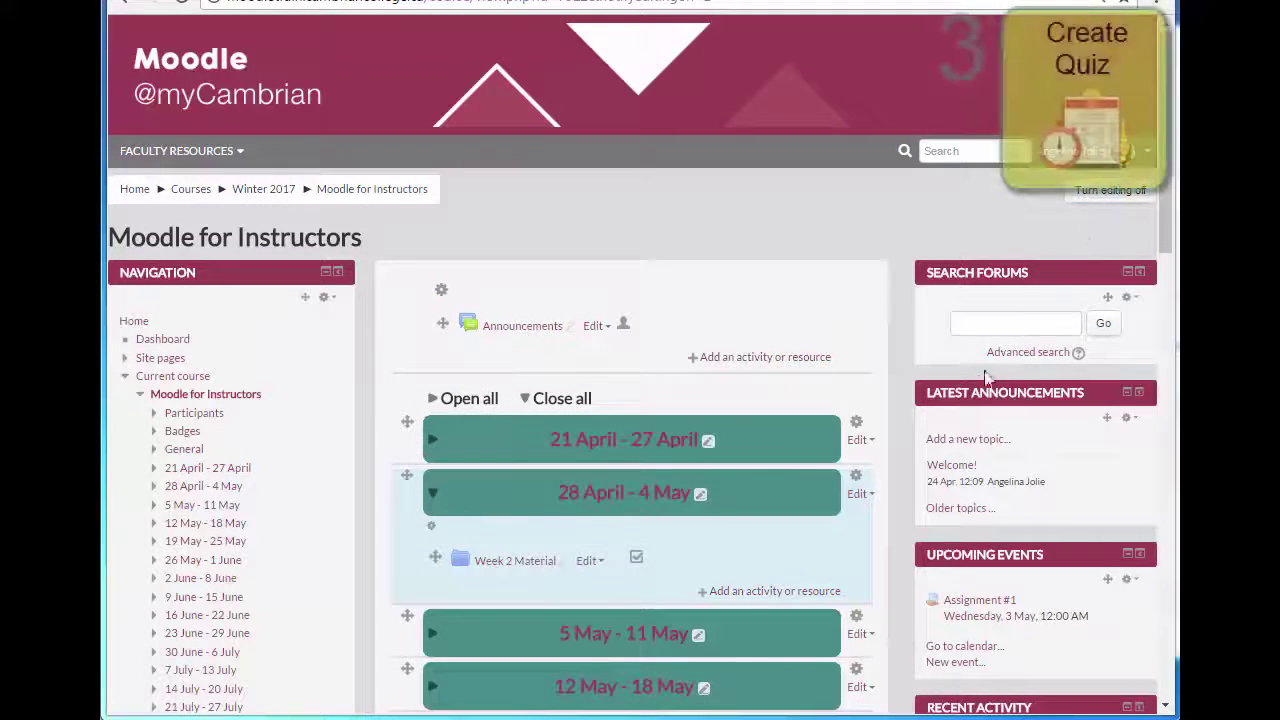
{"action": "left_click", "coordinate": [795, 592]}
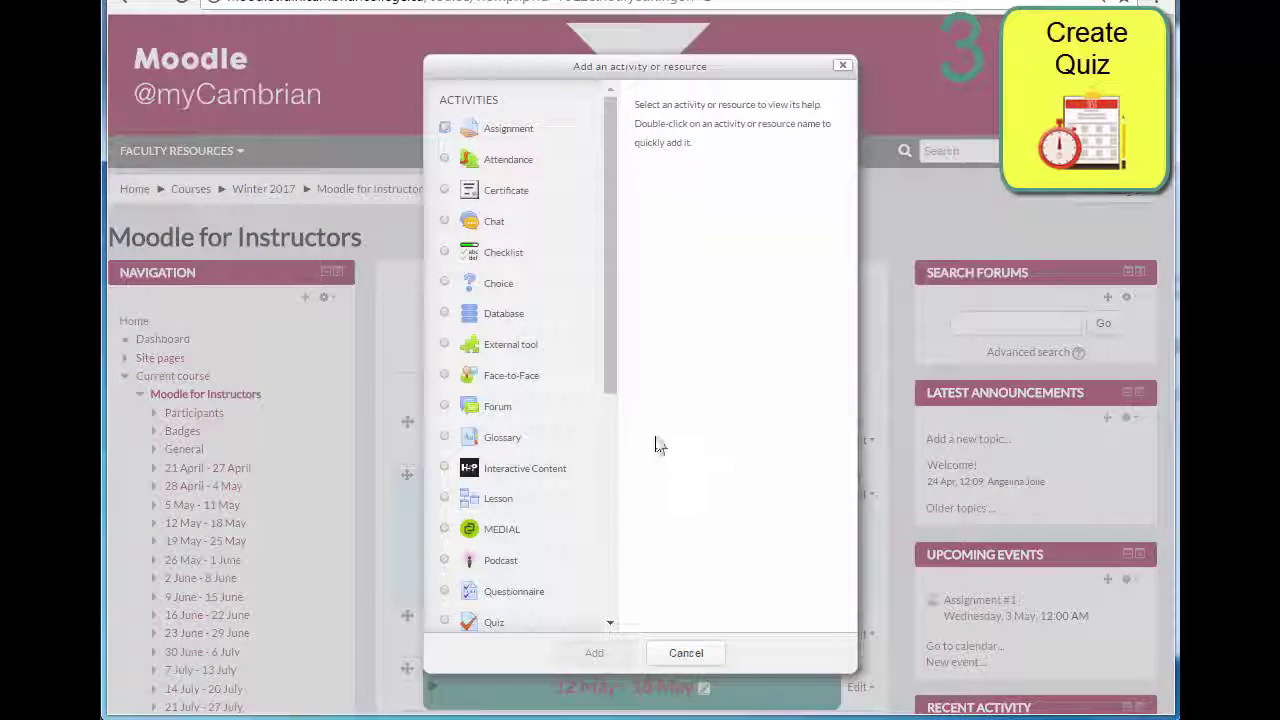
{"action": "scroll", "coordinate": [614, 437], "scroll_direction": "down", "scroll_amount": 1}
{"action": "left_click_drag", "start_coordinate": [612, 432], "coordinate": [604, 516]}
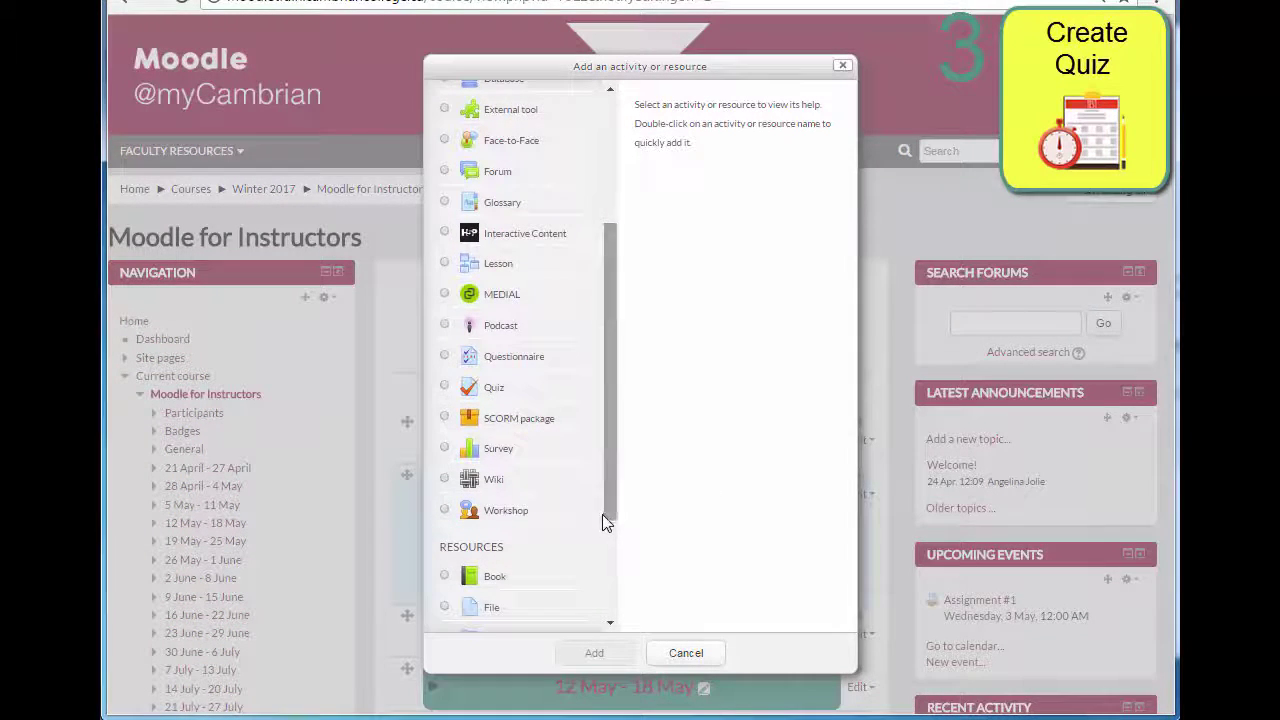
{"action": "left_click", "coordinate": [494, 388]}
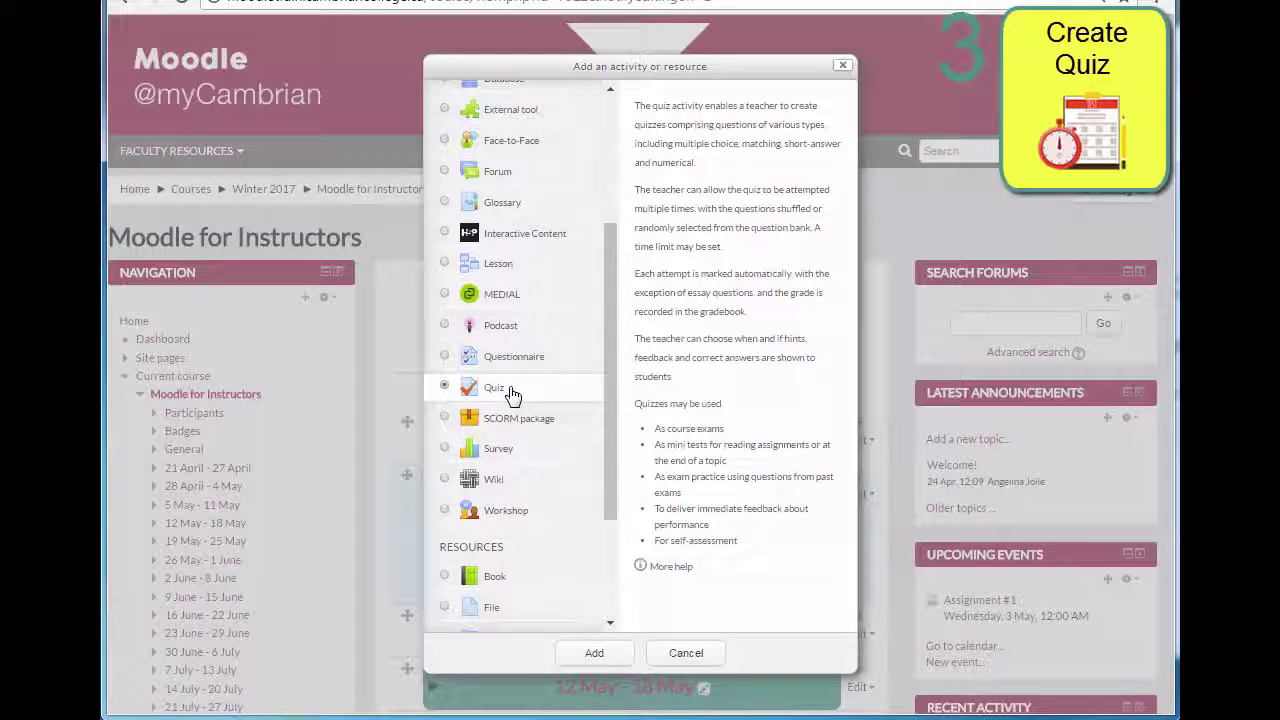
{"action": "left_click", "coordinate": [569, 656]}
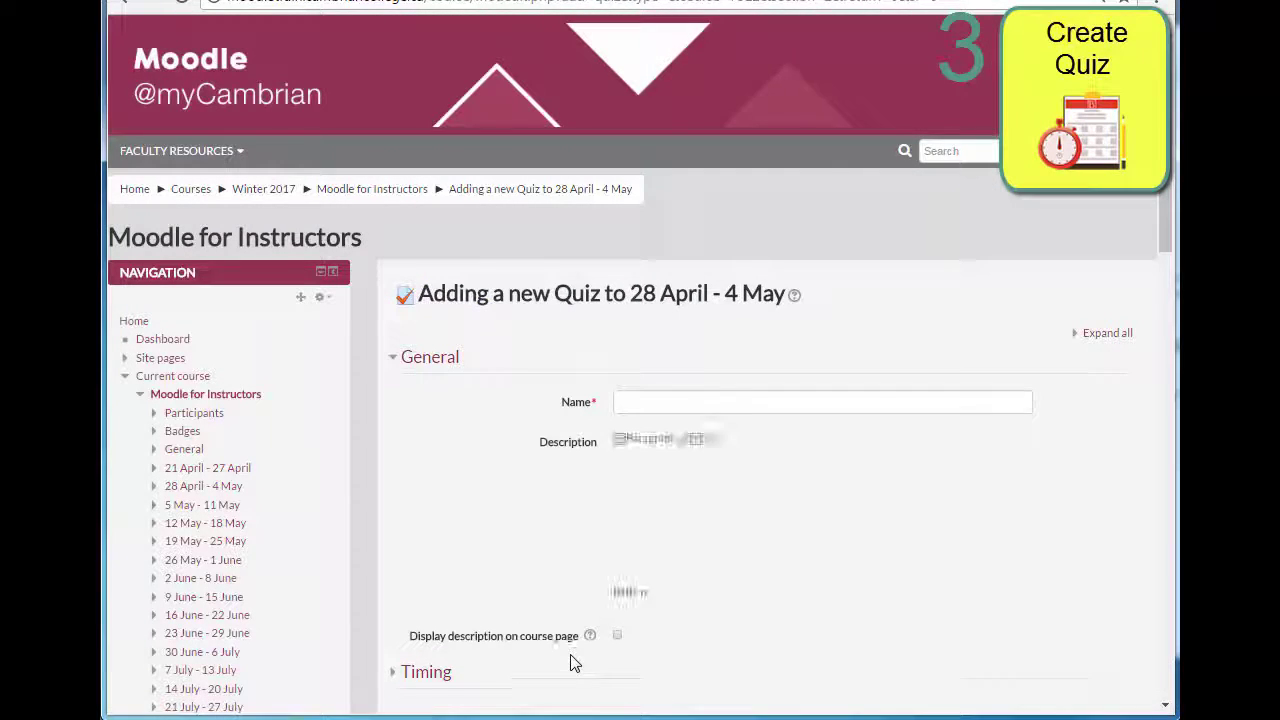
Step: Enter "Week 2 Quiz" as the name of the new quiz
{"action": "left_click", "coordinate": [626, 401]}
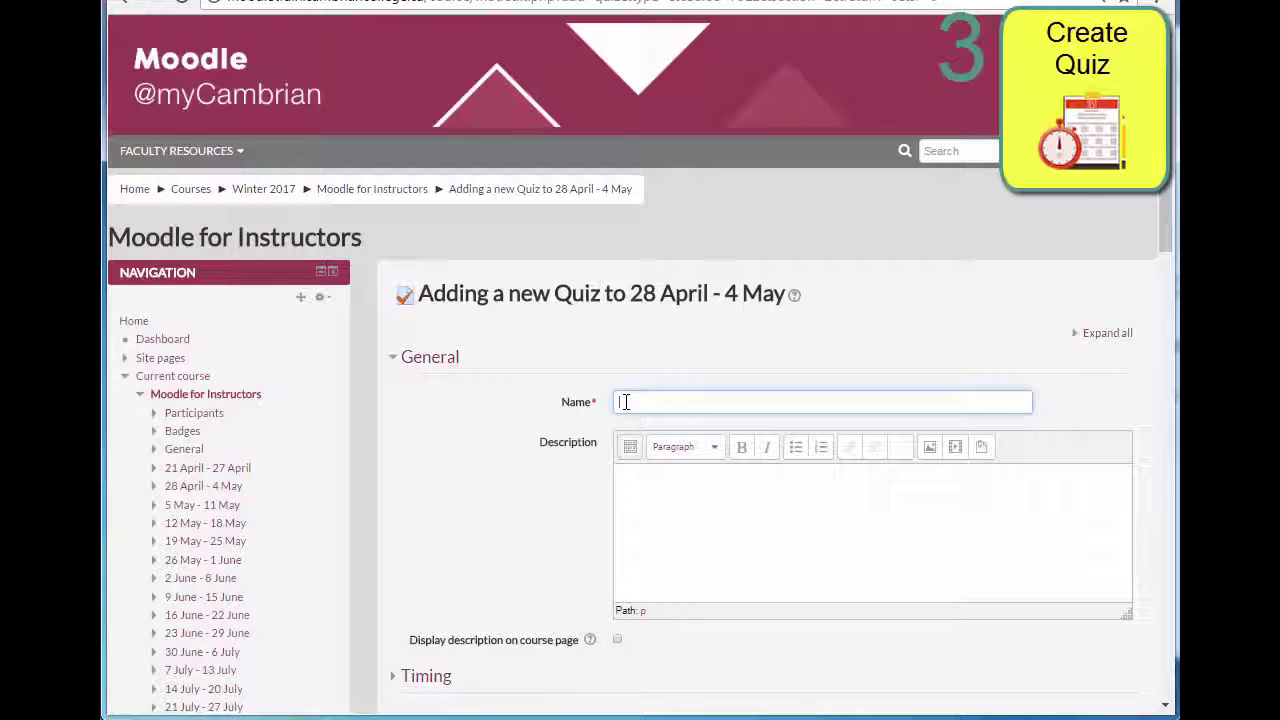
{"action": "type", "text": "We"}
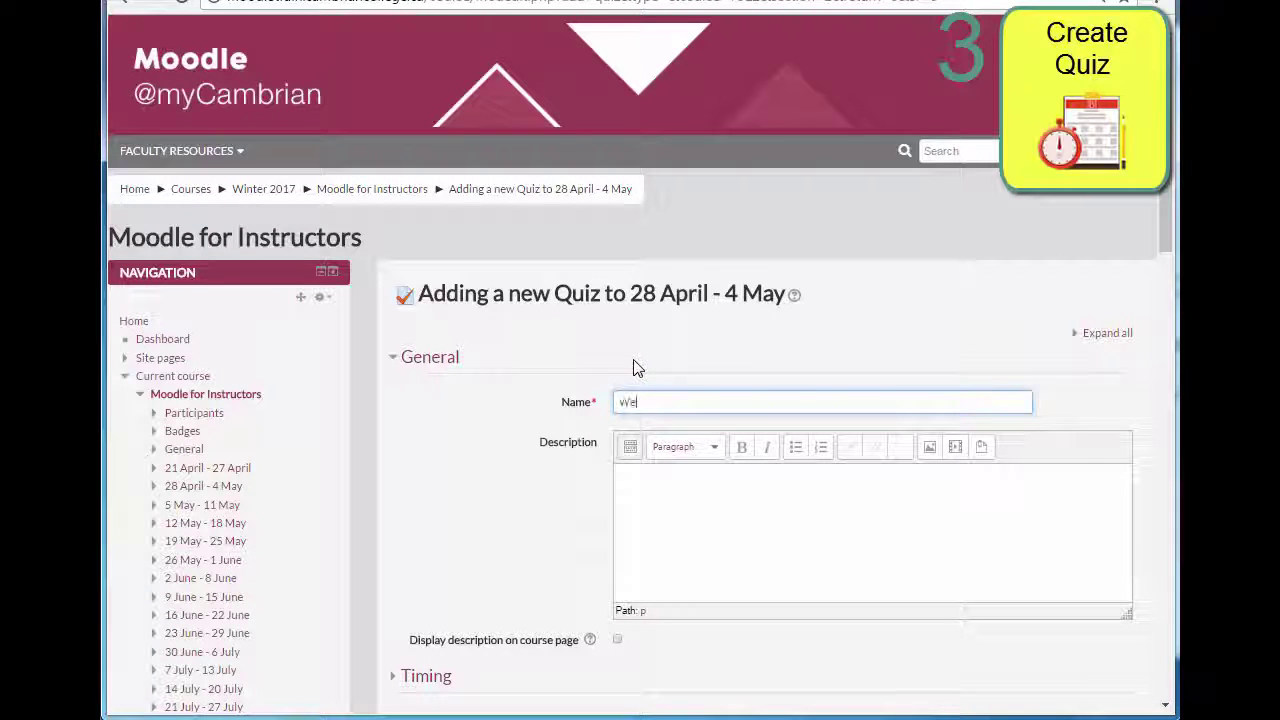
{"action": "type", "text": "ek 2 Quiz"}
{"action": "key", "text": "Tab"}
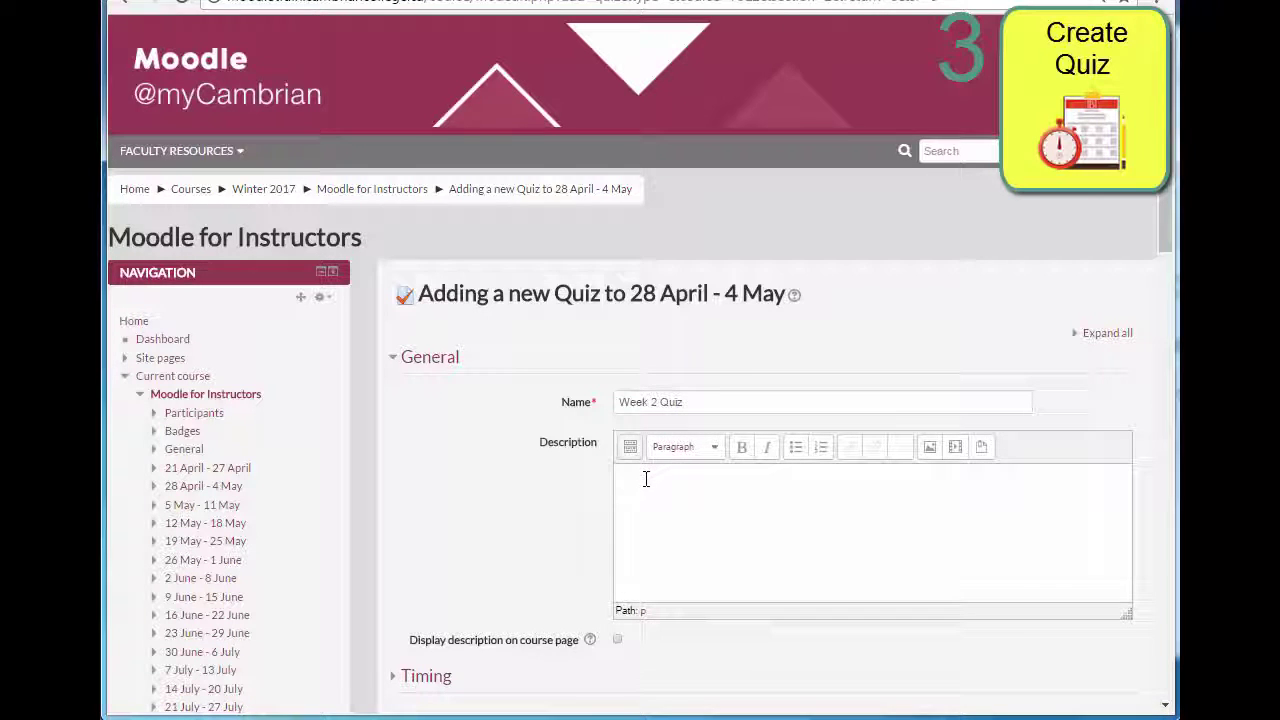
Step: Enter "You have 30 minutes to complete this quiz." as the quiz description and review the Timing and Grade settings
{"action": "type", "text": "You have 30 minutes to complete this quiz."}
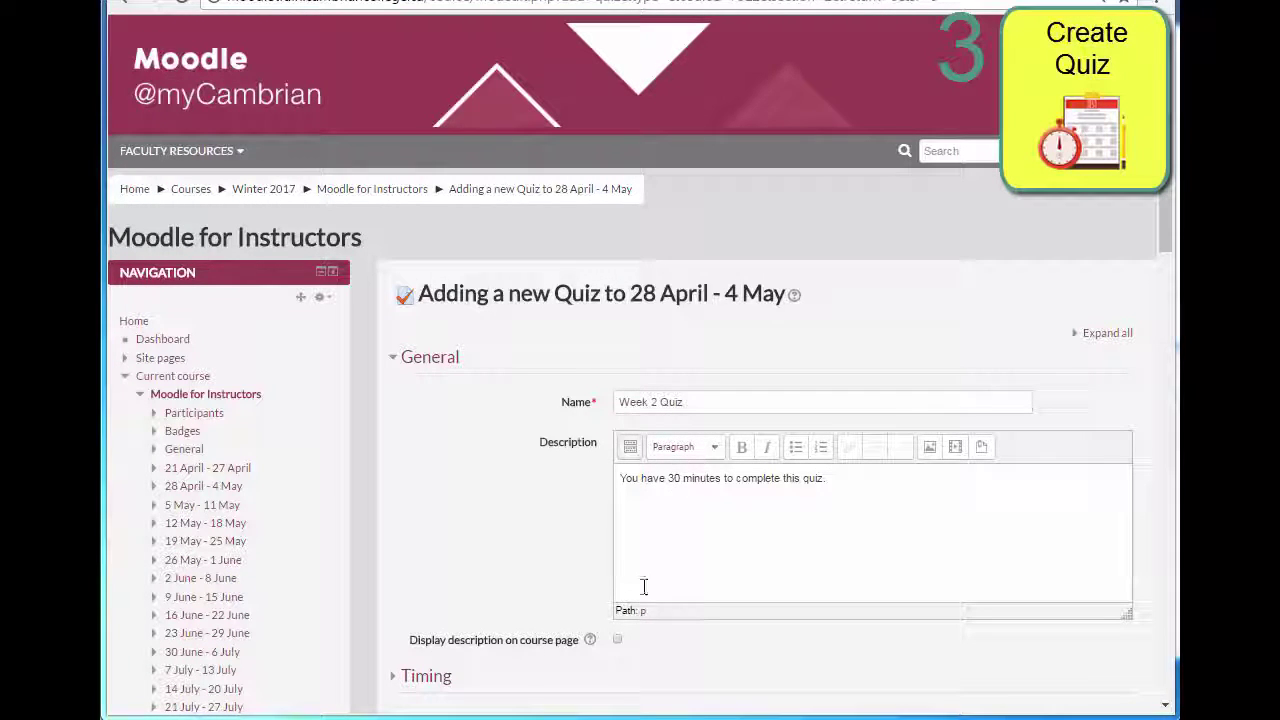
{"action": "scroll", "coordinate": [590, 596], "scroll_direction": "down", "scroll_amount": 3}
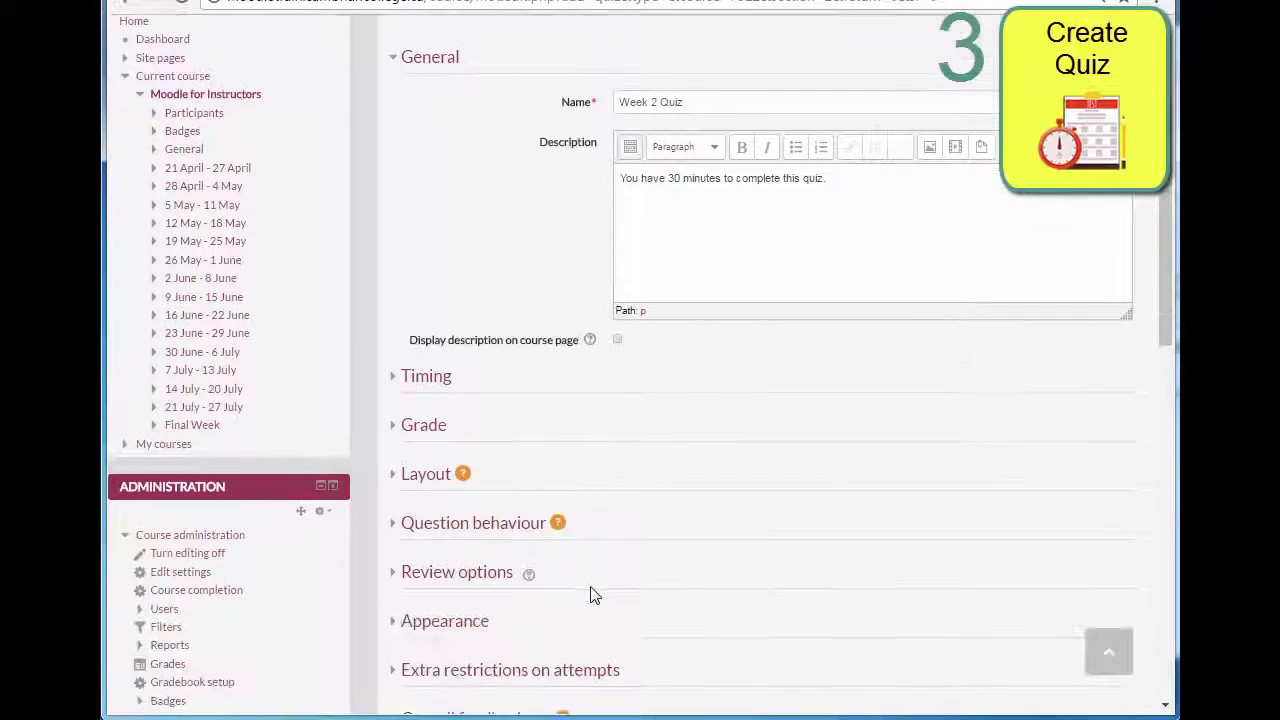
{"action": "left_click", "coordinate": [436, 384]}
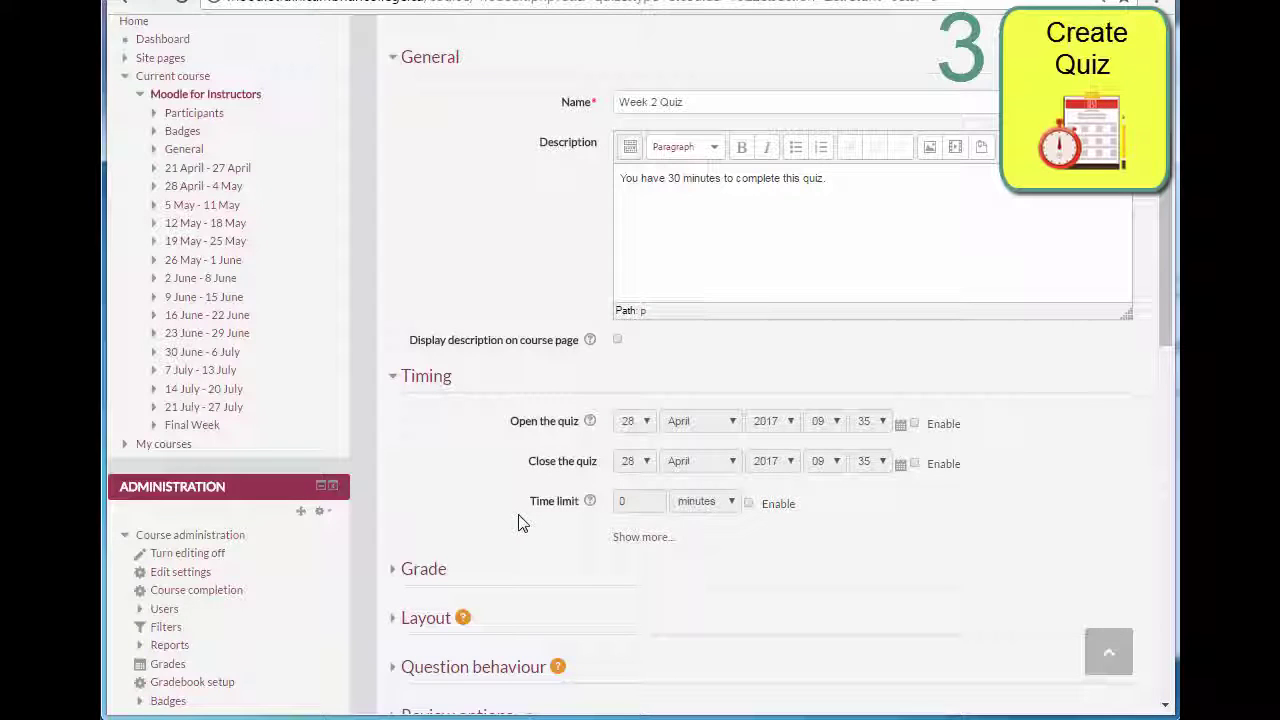
{"action": "scroll", "coordinate": [518, 522], "scroll_direction": "down", "scroll_amount": 2}
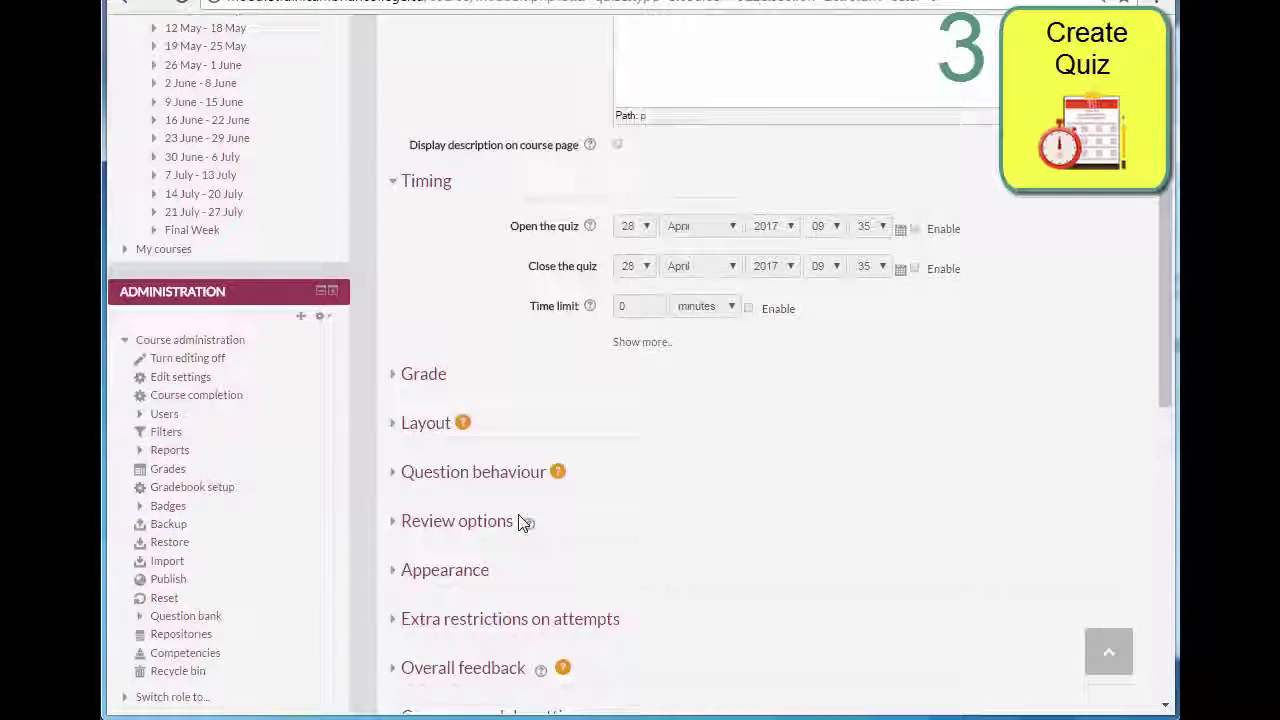
{"action": "left_click", "coordinate": [435, 375]}
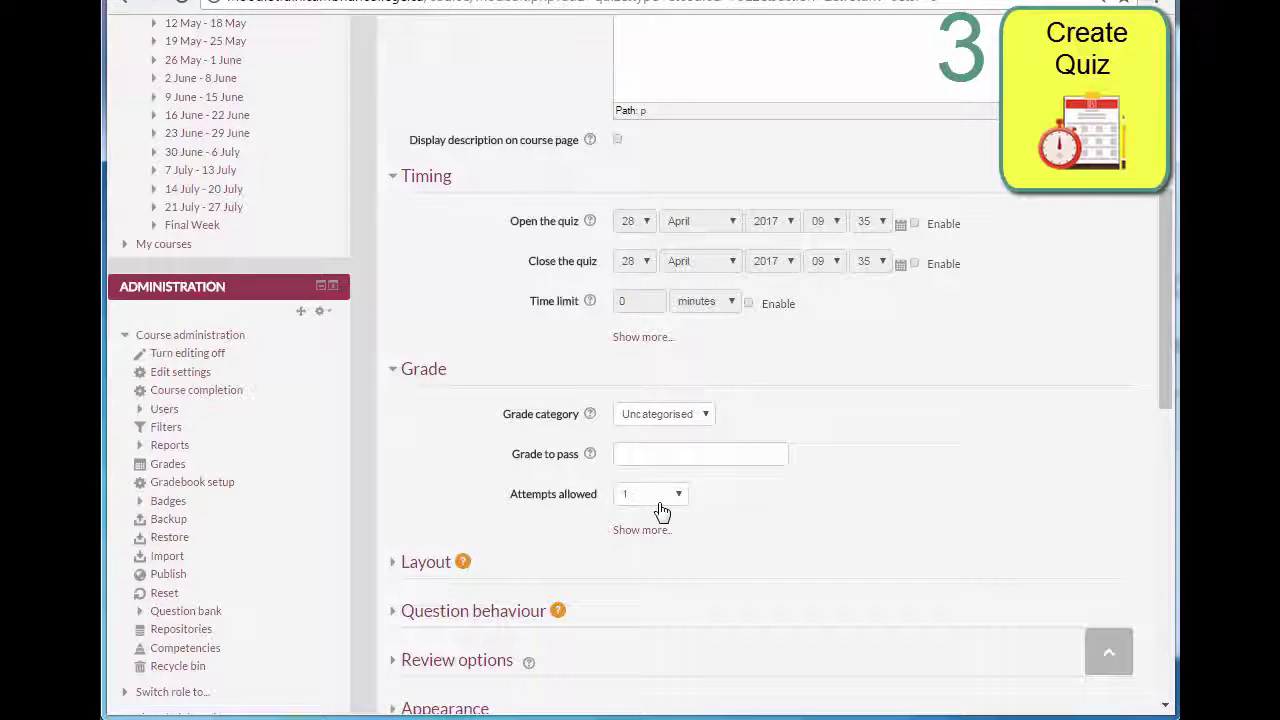
Step: Review the Layout, Question behaviour and Review options settings, and save the new quiz so that its own page is displayed
{"action": "left_click", "coordinate": [428, 565]}
{"action": "scroll", "coordinate": [491, 571], "scroll_direction": "down", "scroll_amount": 3}
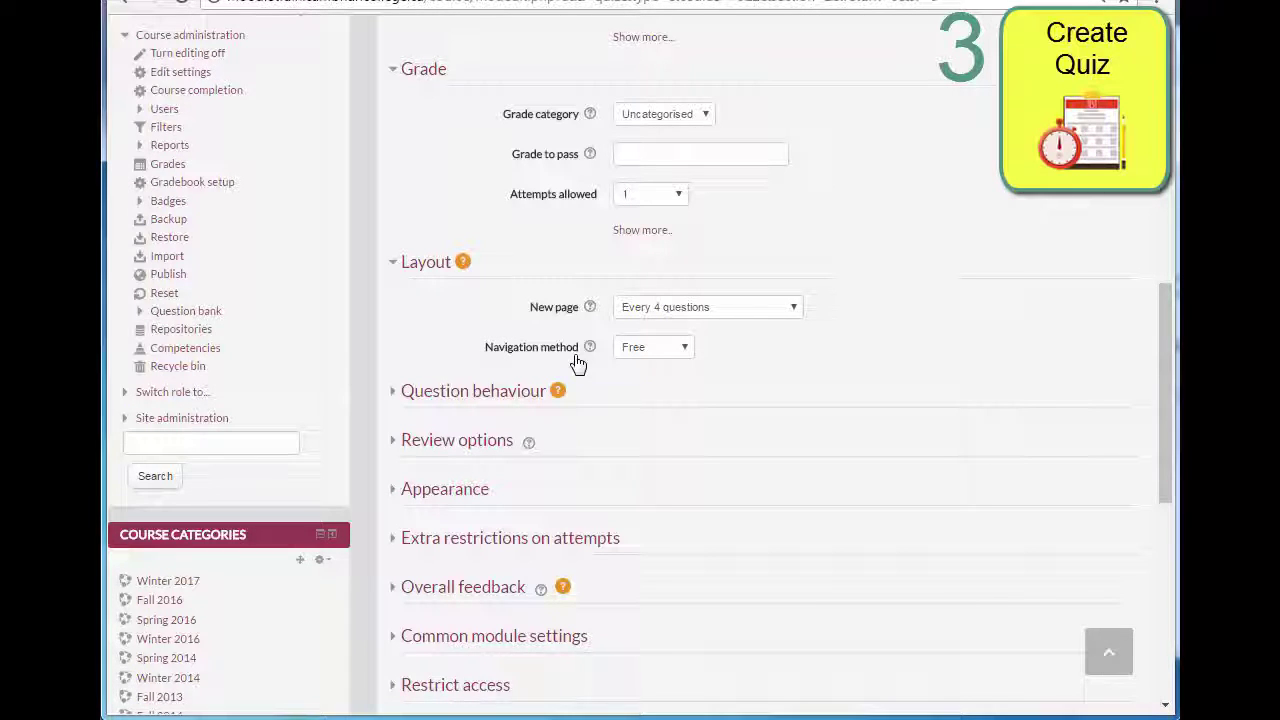
{"action": "left_click", "coordinate": [520, 398]}
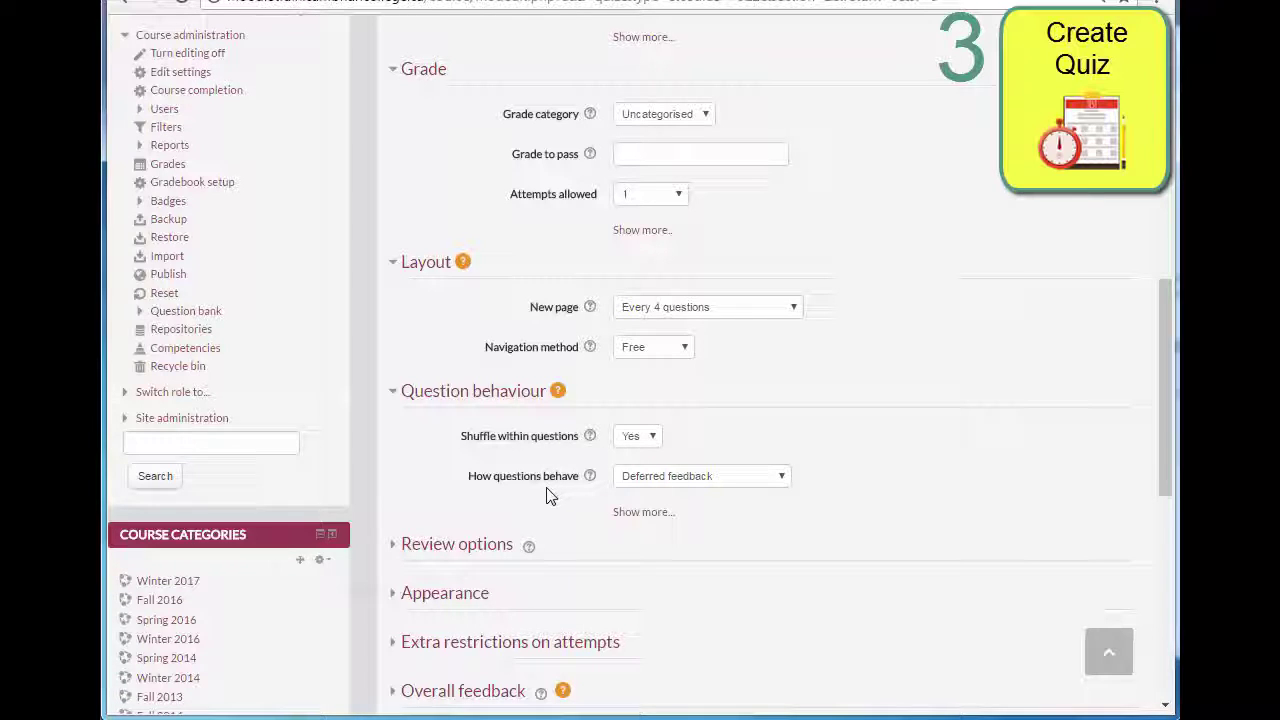
{"action": "left_click", "coordinate": [485, 546]}
{"action": "scroll", "coordinate": [485, 540], "scroll_direction": "down", "scroll_amount": 3}
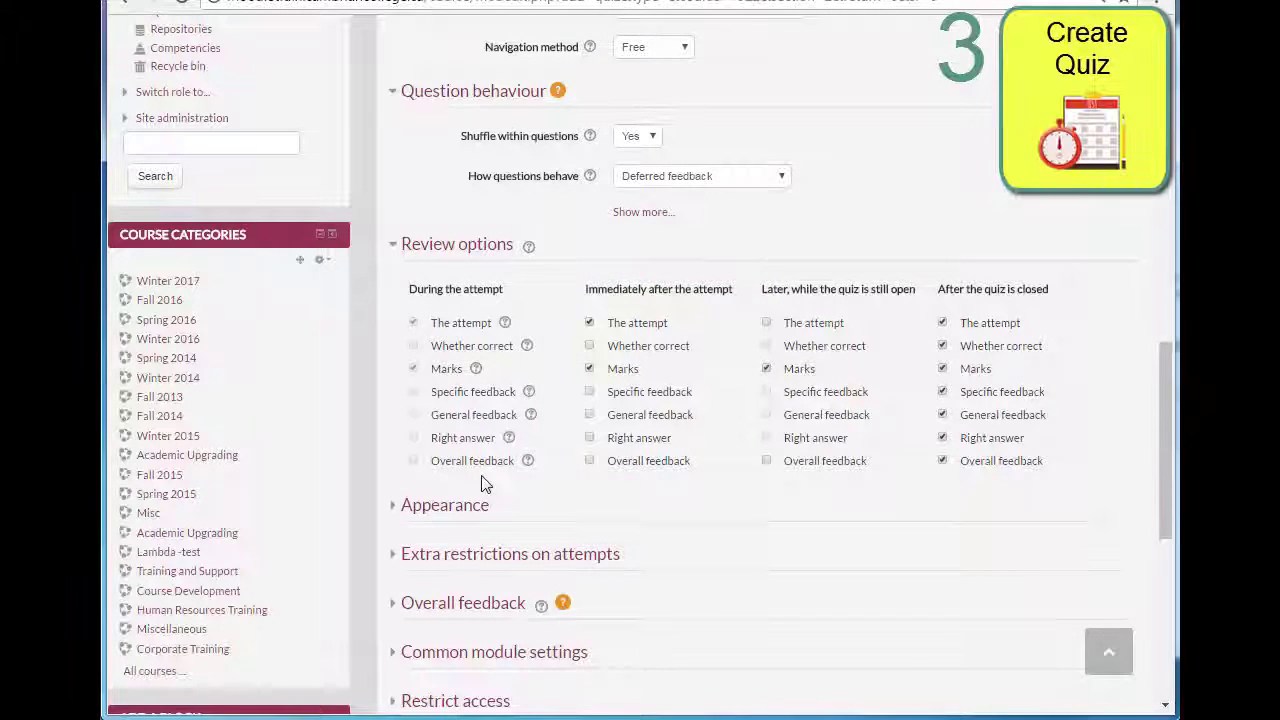
{"action": "scroll", "coordinate": [480, 495], "scroll_direction": "down", "scroll_amount": 5}
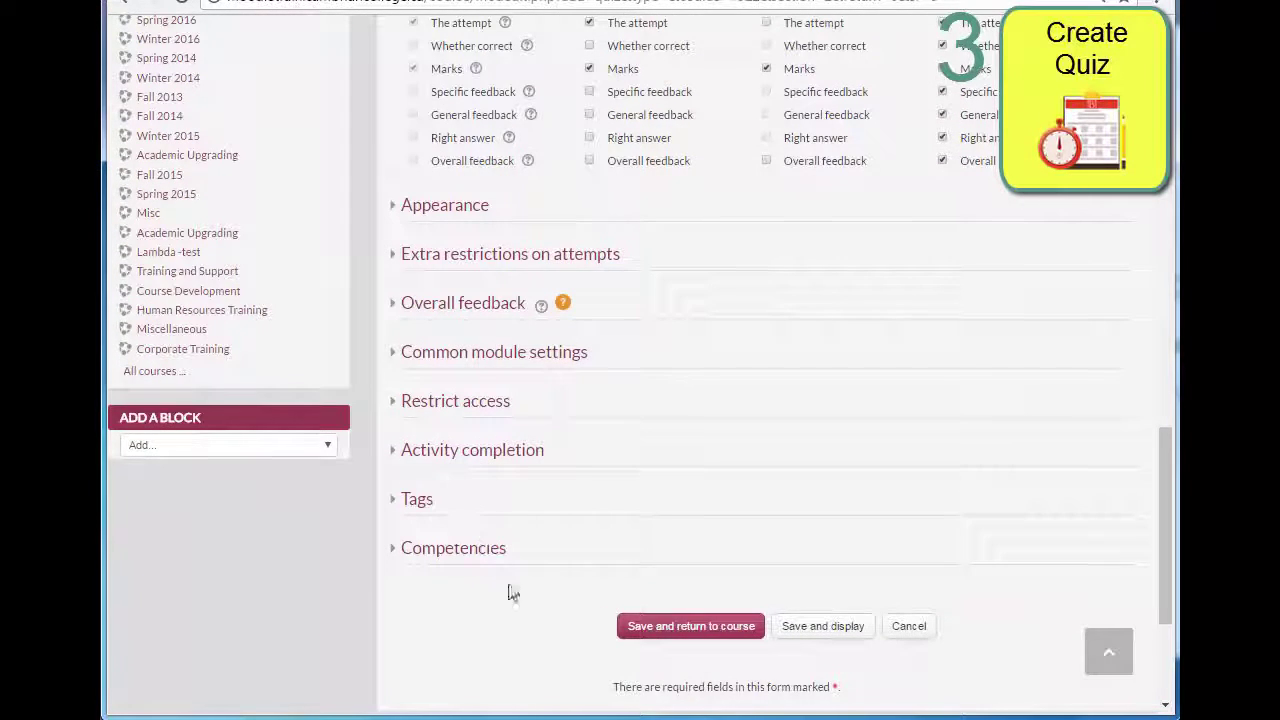
{"action": "left_click", "coordinate": [790, 646]}
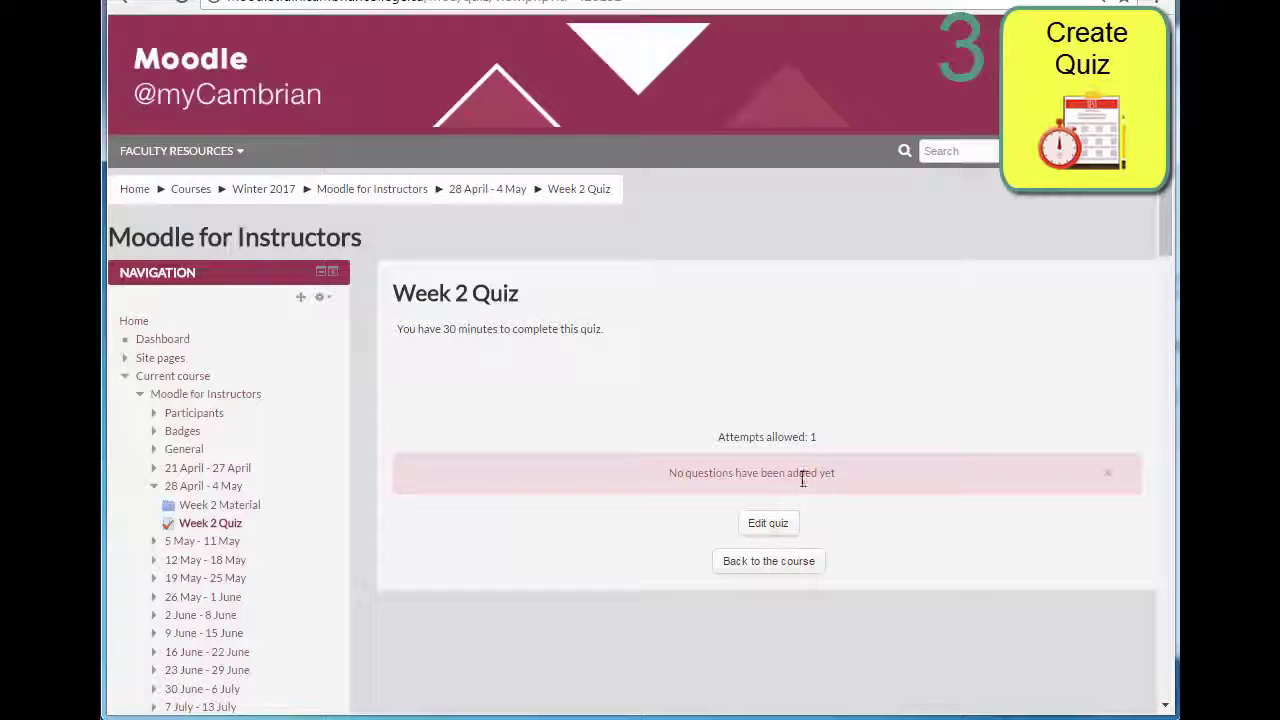
Step: Add the "Editing" question from the question bank category "Moodle for Instructors - Week 2 Quiz" to the quiz and save it
{"action": "left_click", "coordinate": [795, 532]}
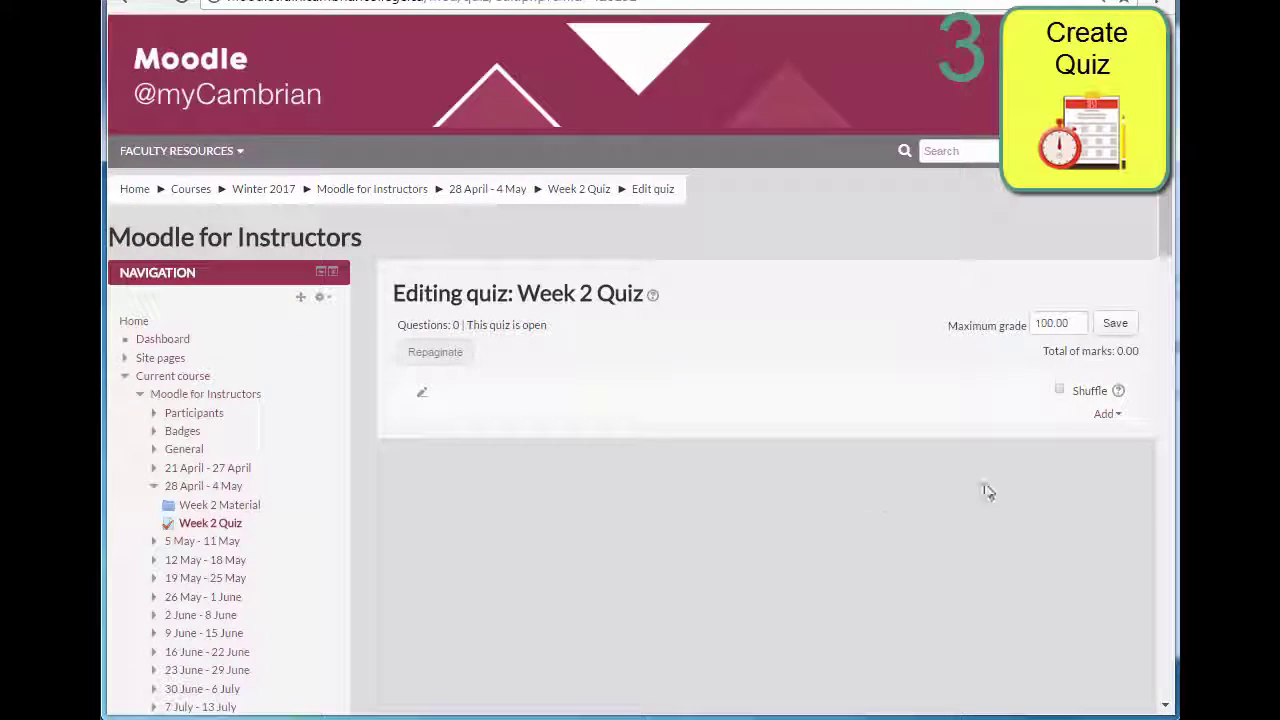
{"action": "left_click", "coordinate": [1116, 416]}
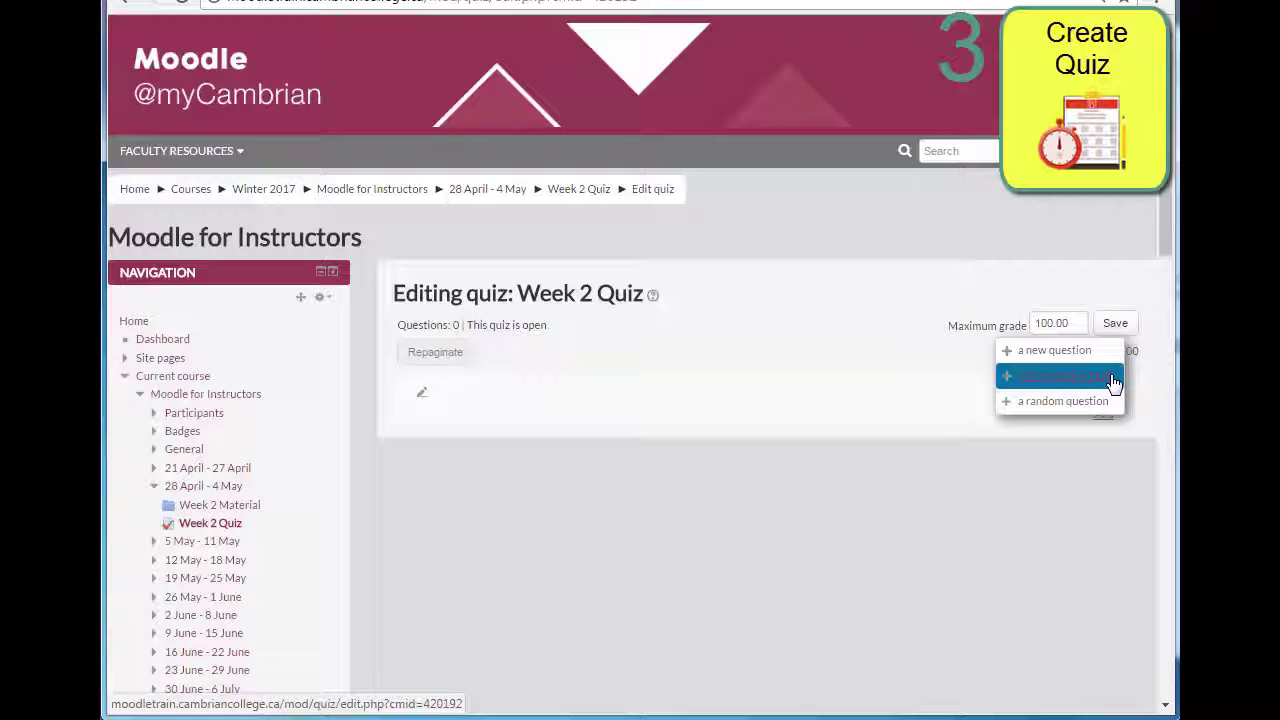
{"action": "left_click", "coordinate": [1114, 385]}
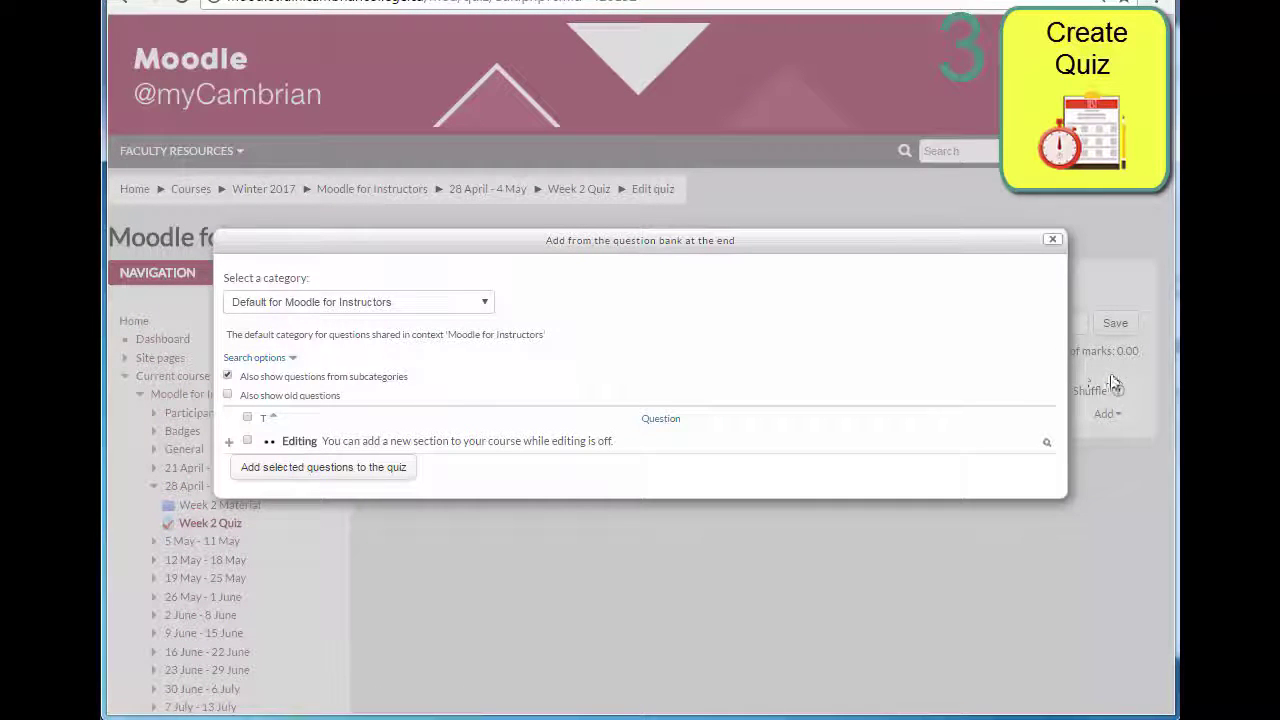
{"action": "left_click", "coordinate": [485, 305]}
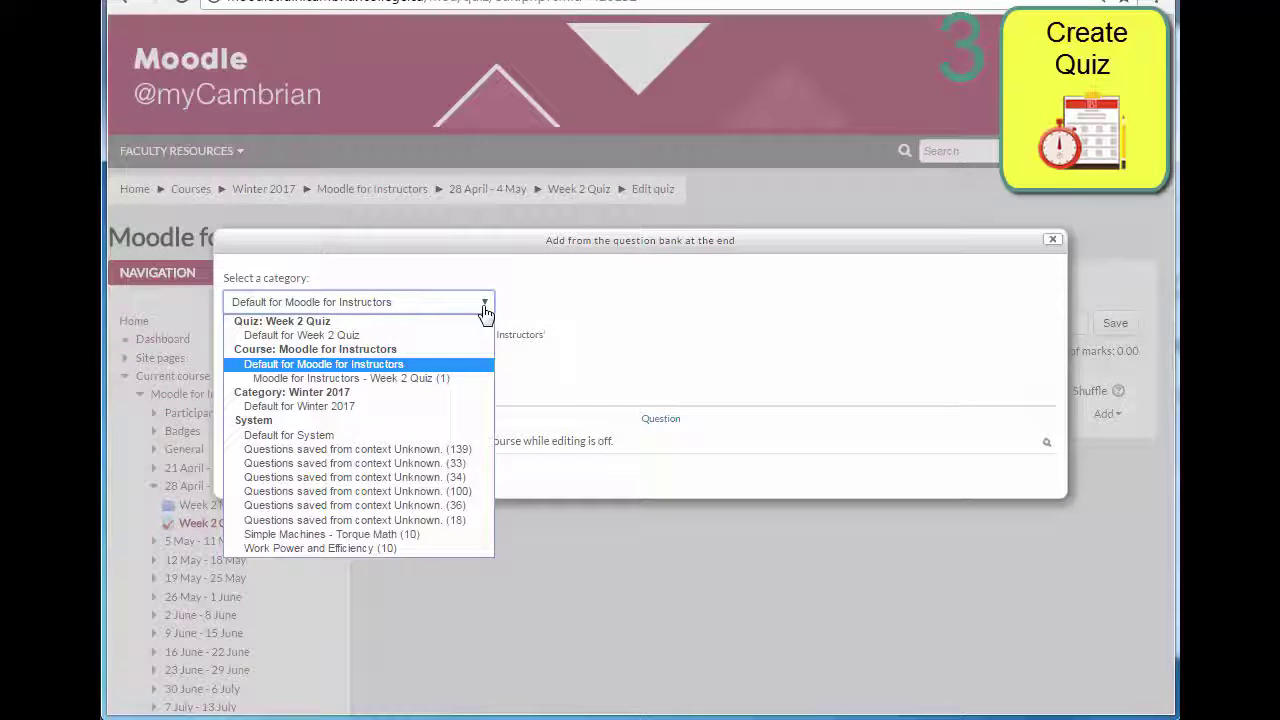
{"action": "left_click", "coordinate": [451, 381]}
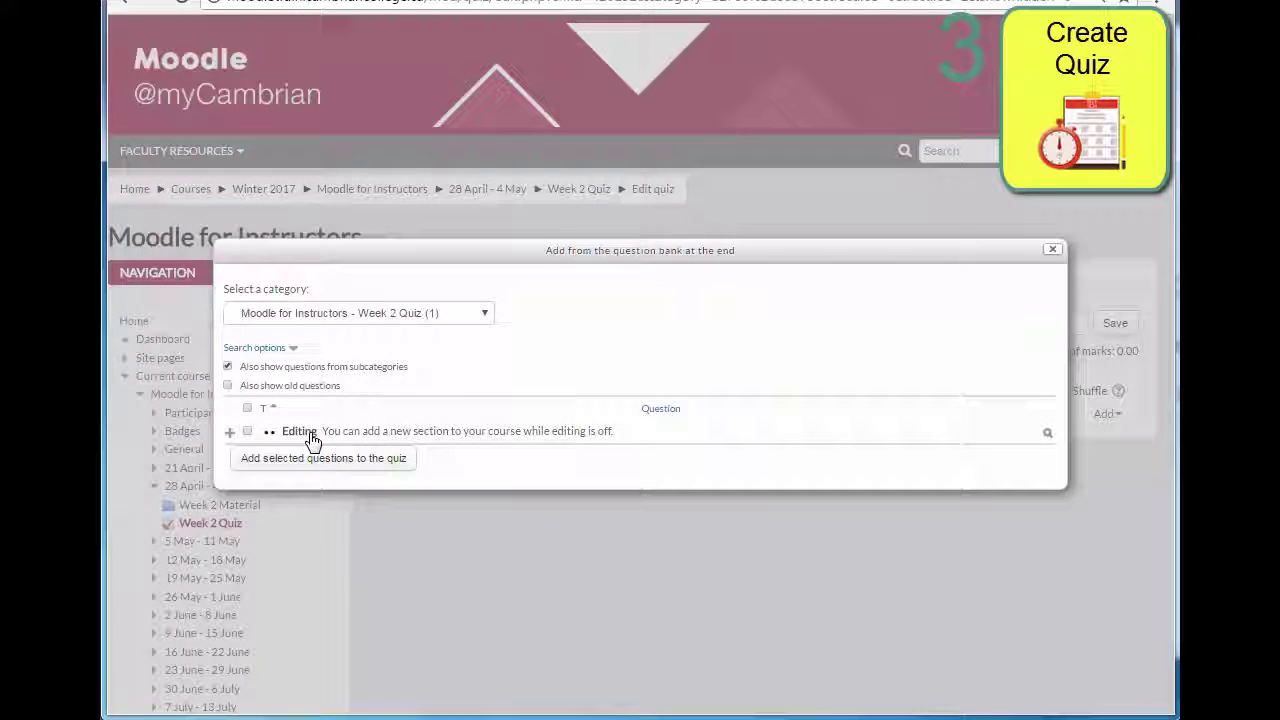
{"action": "left_click", "coordinate": [229, 438]}
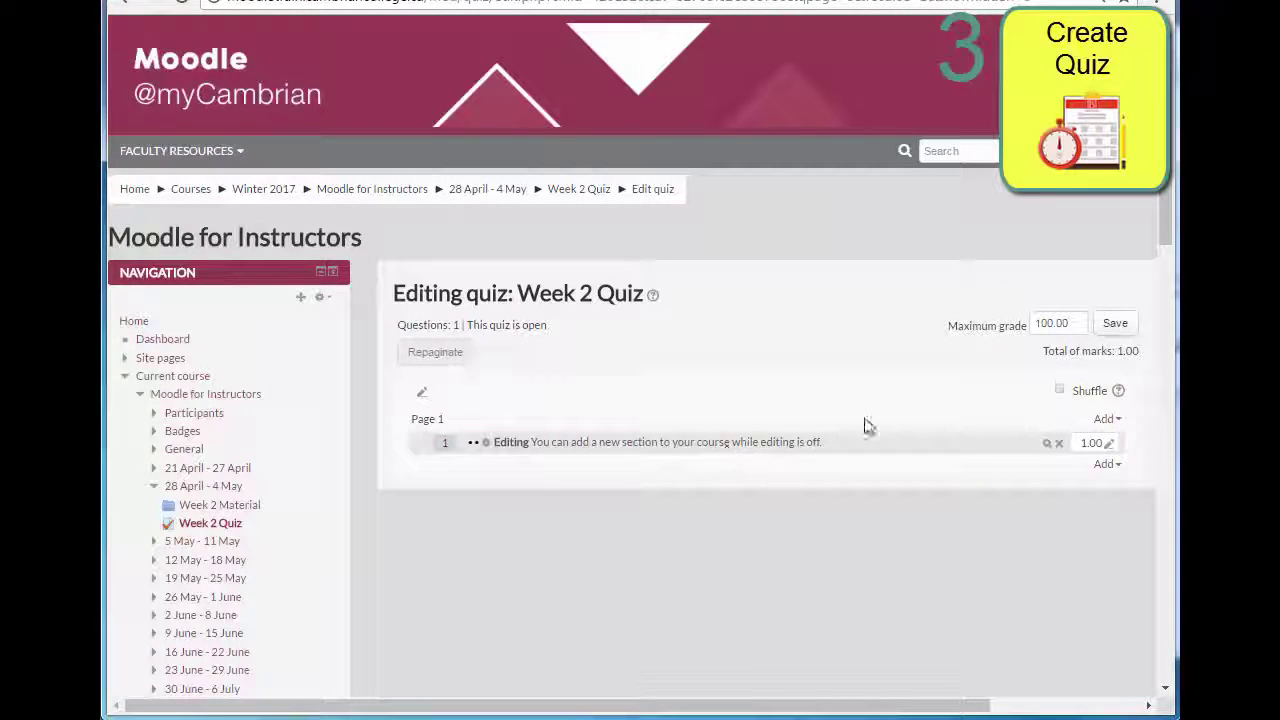
{"action": "left_click", "coordinate": [1117, 324]}
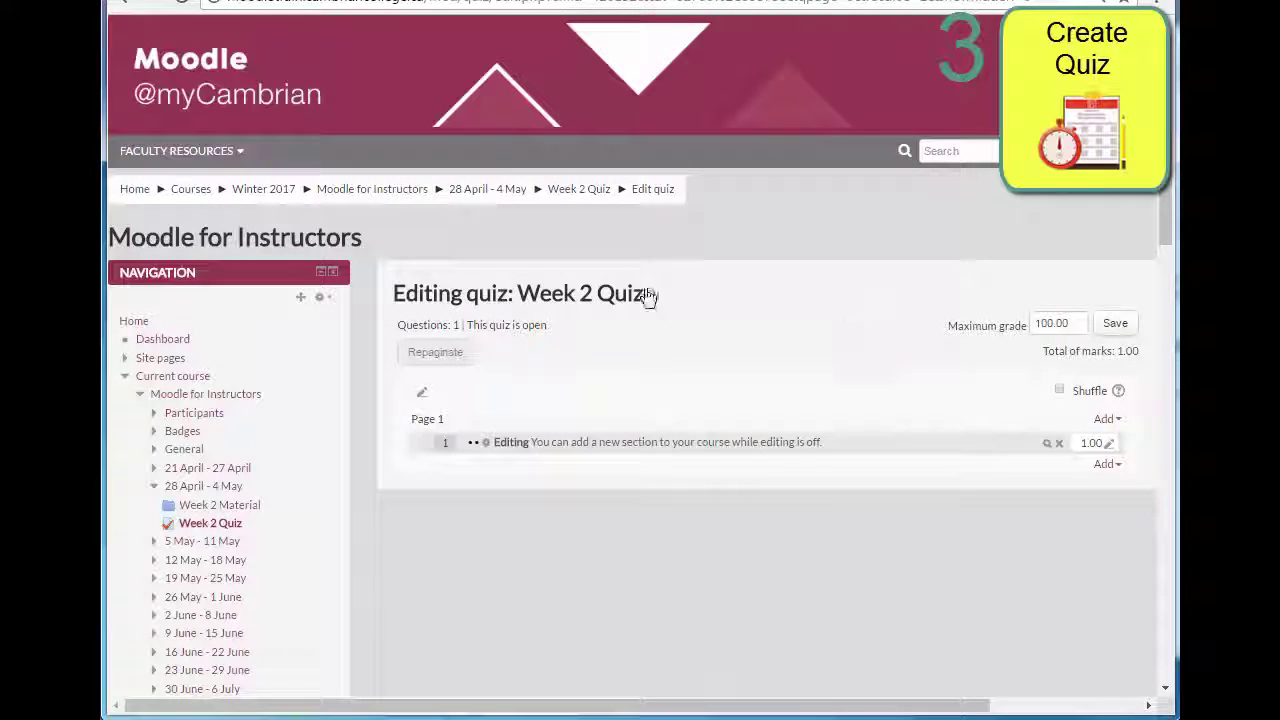
Step: Check the edit options available for Week 2 Quiz on the Moodle for Instructors course page
{"action": "left_click", "coordinate": [410, 193]}
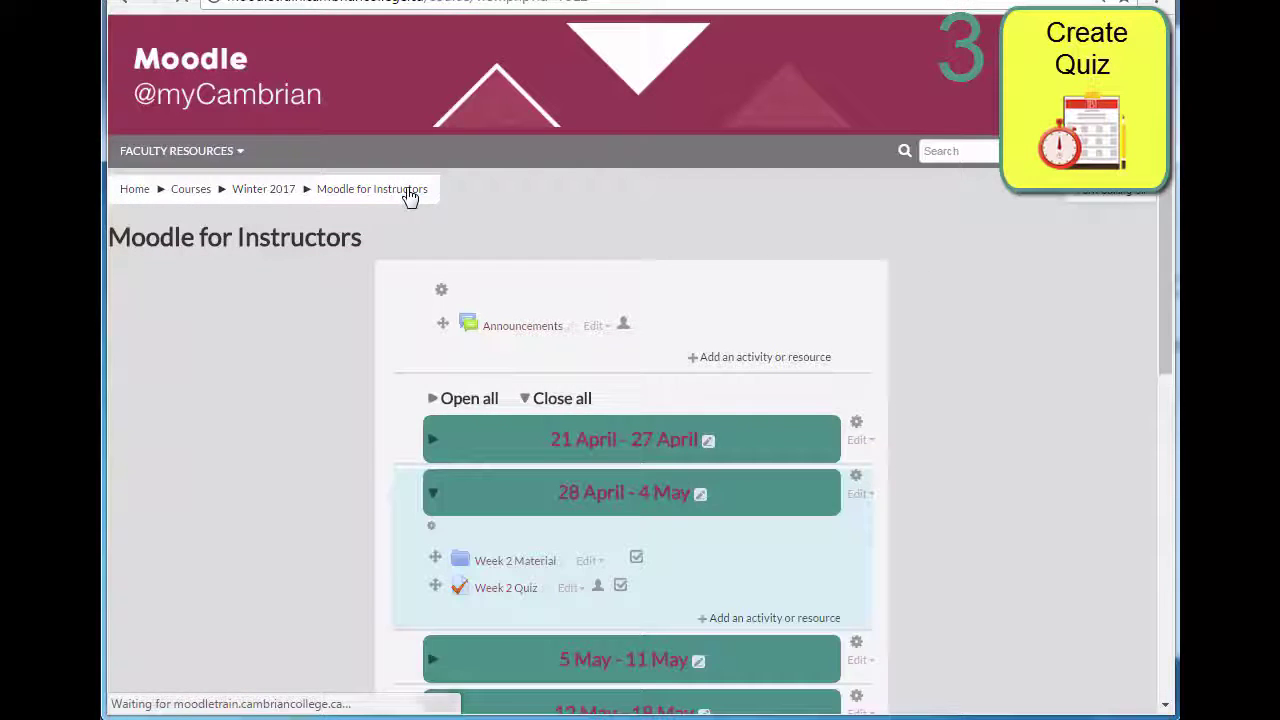
{"action": "left_click", "coordinate": [581, 589]}
{"action": "scroll", "coordinate": [584, 595], "scroll_direction": "down", "scroll_amount": 1}
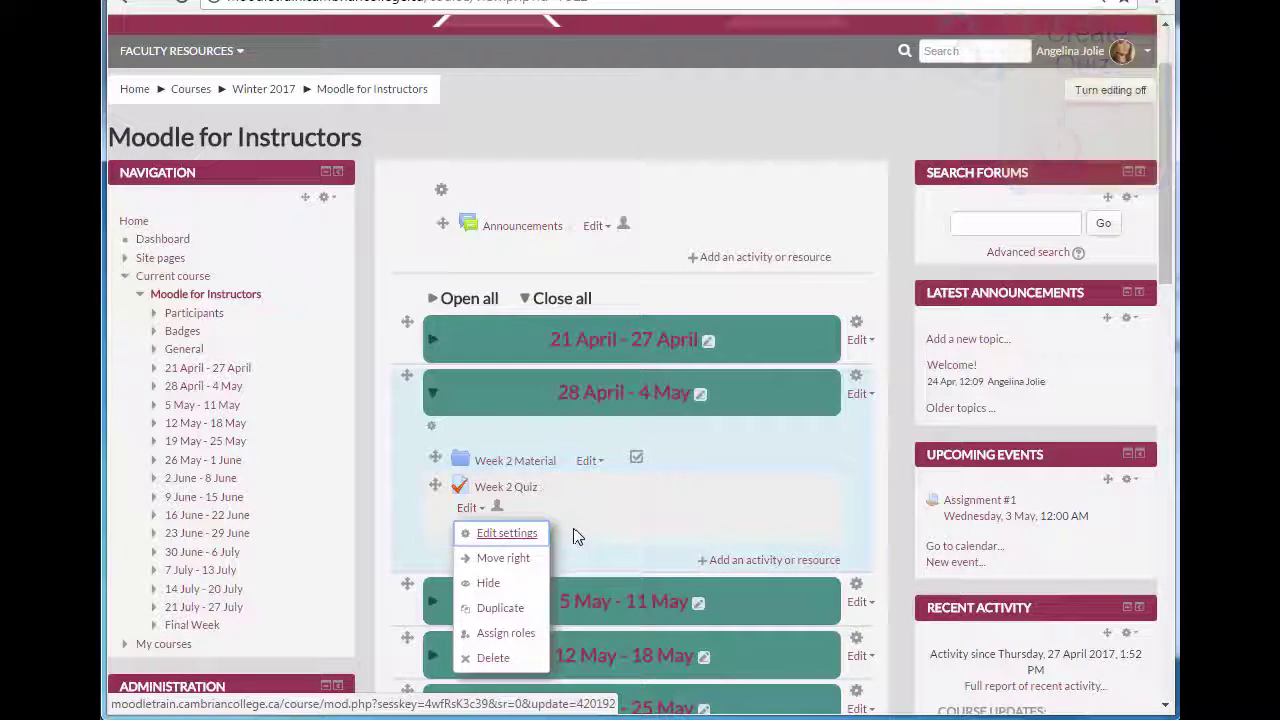
{"action": "left_click", "coordinate": [600, 556]}
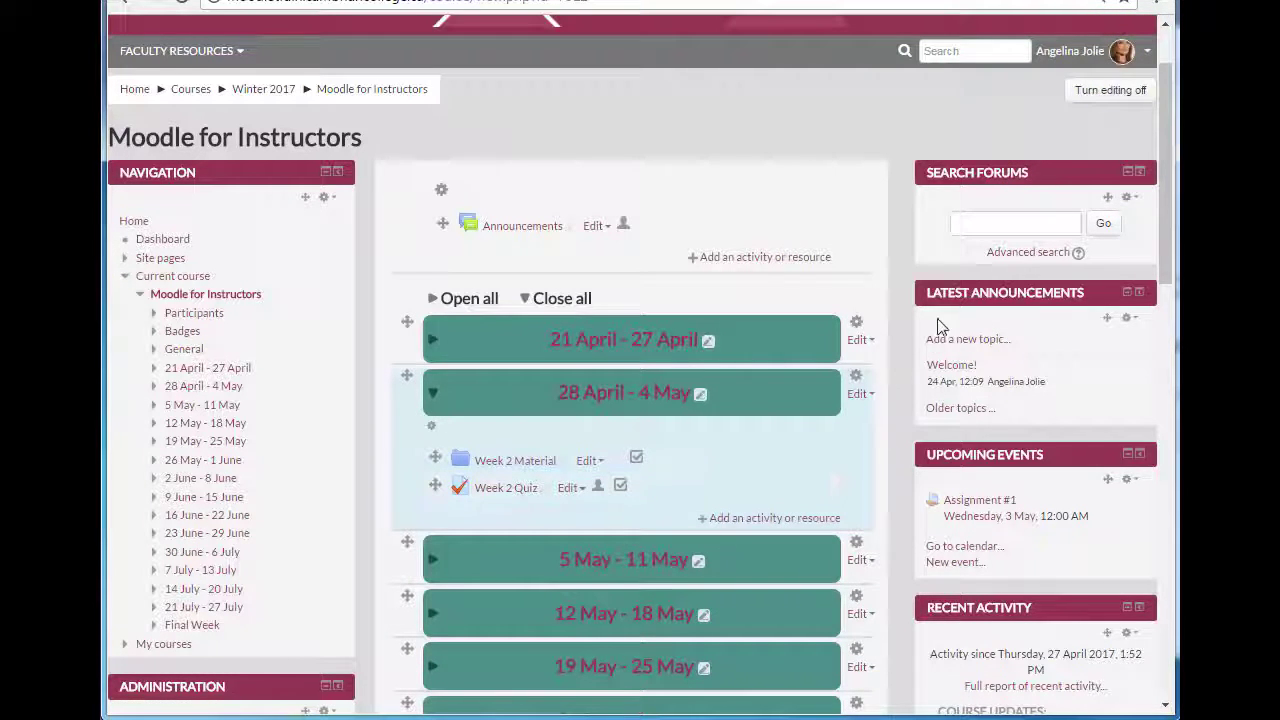
Step: Turn off editing on the Moodle for Instructors course page
{"action": "left_click", "coordinate": [1074, 97]}
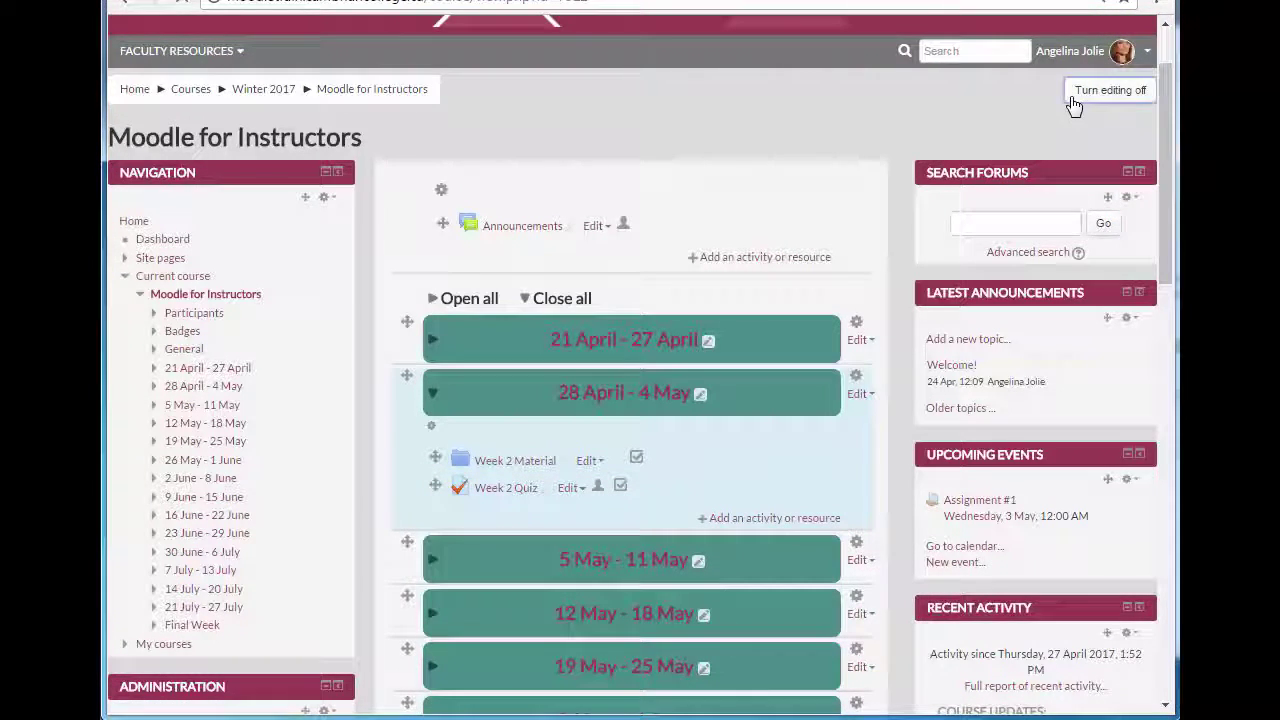